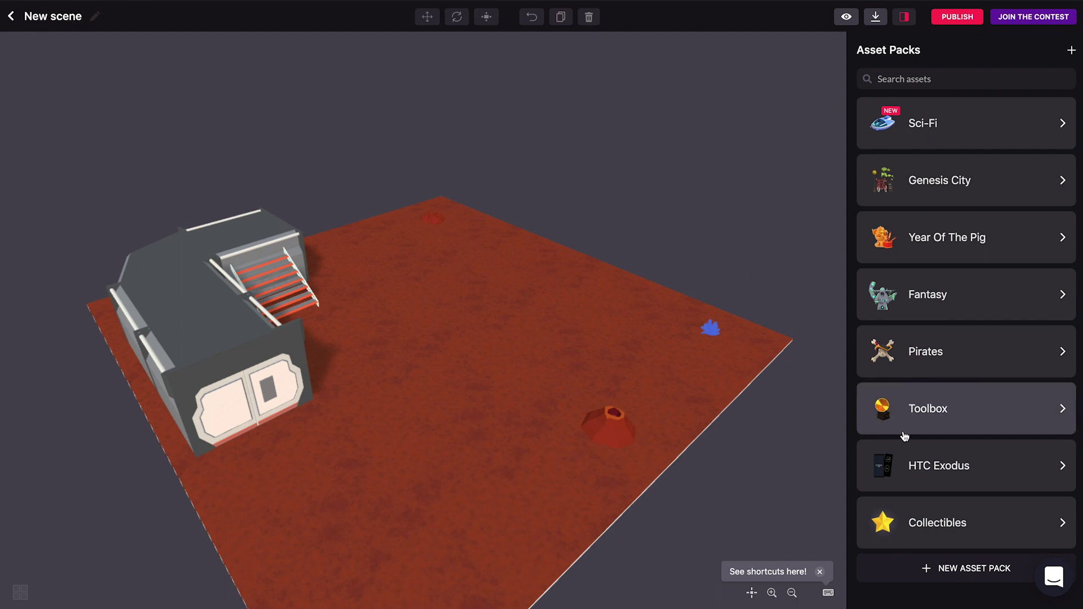
Place a Trigger Area from the Toolbox pack in front of the building's door and stretch it across the full doorway
{"action": "left_click", "coordinate": [957, 415]}
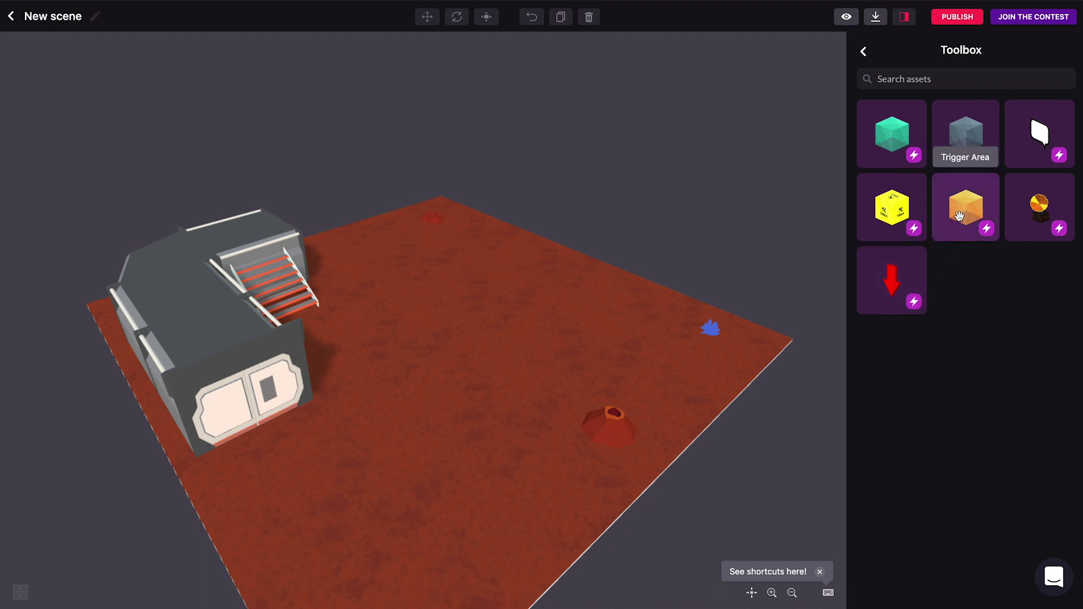
{"action": "left_click_drag", "start_coordinate": [964, 216], "coordinate": [274, 428]}
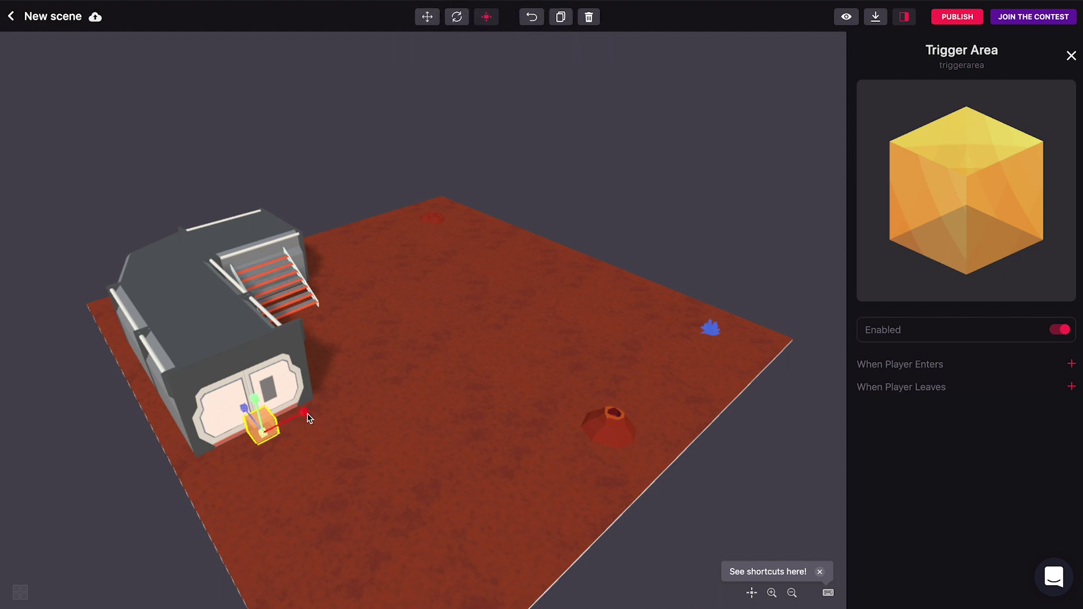
{"action": "left_click_drag", "start_coordinate": [305, 413], "coordinate": [370, 378]}
{"action": "left_click_drag", "start_coordinate": [245, 409], "coordinate": [201, 372]}
{"action": "left_click_drag", "start_coordinate": [163, 343], "coordinate": [138, 317]}
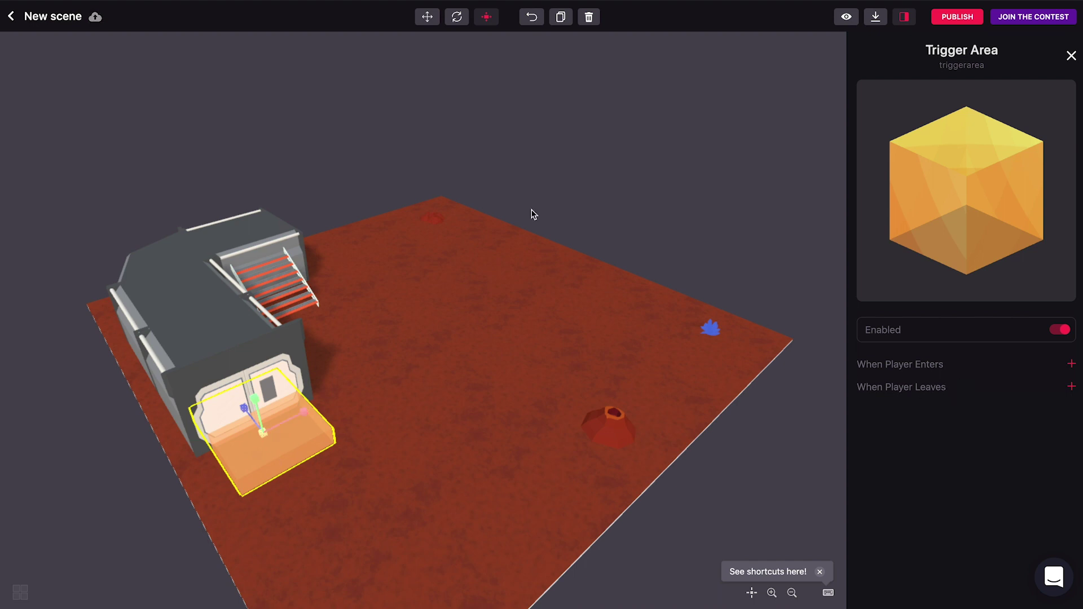
Add a When Player Enters action to the trigger area that sets the sci-fi door to Open
{"action": "left_click_drag", "start_coordinate": [531, 210], "coordinate": [551, 197]}
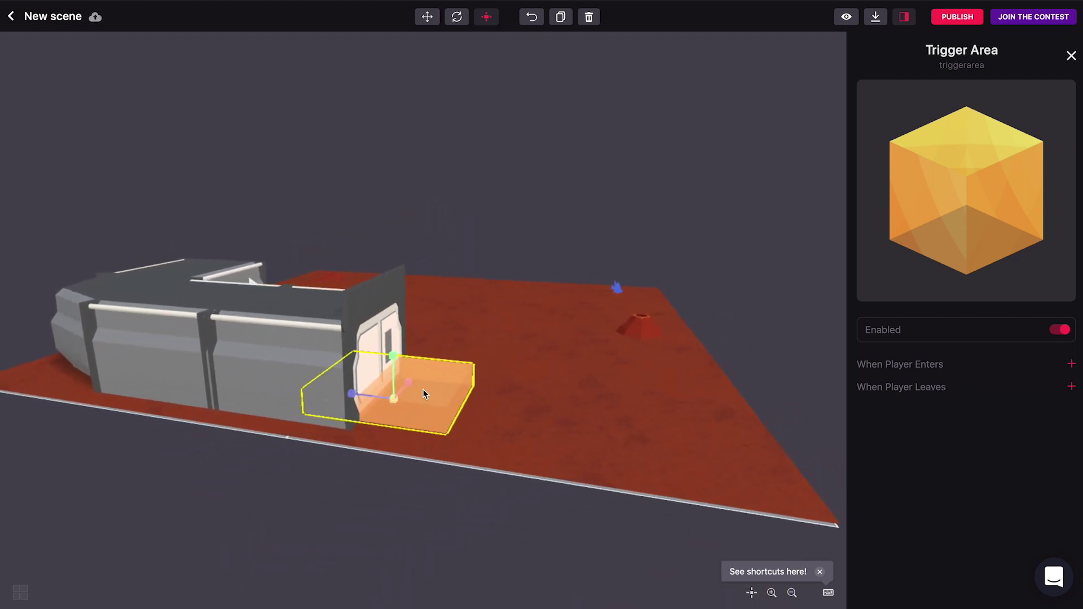
{"action": "left_click", "coordinate": [1070, 365]}
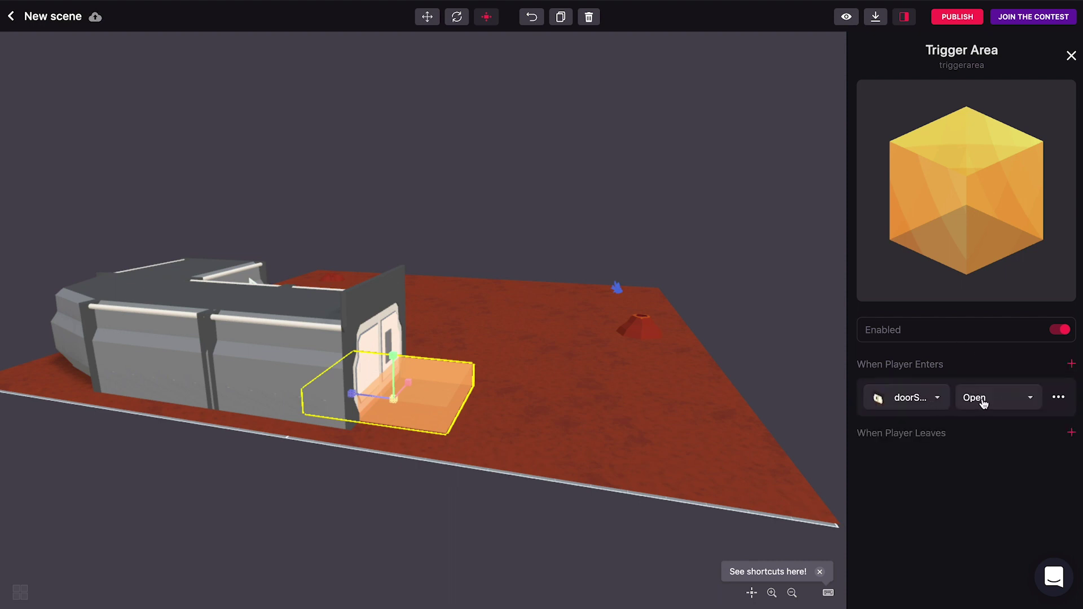
{"action": "left_click", "coordinate": [982, 400]}
{"action": "left_click", "coordinate": [960, 434]}
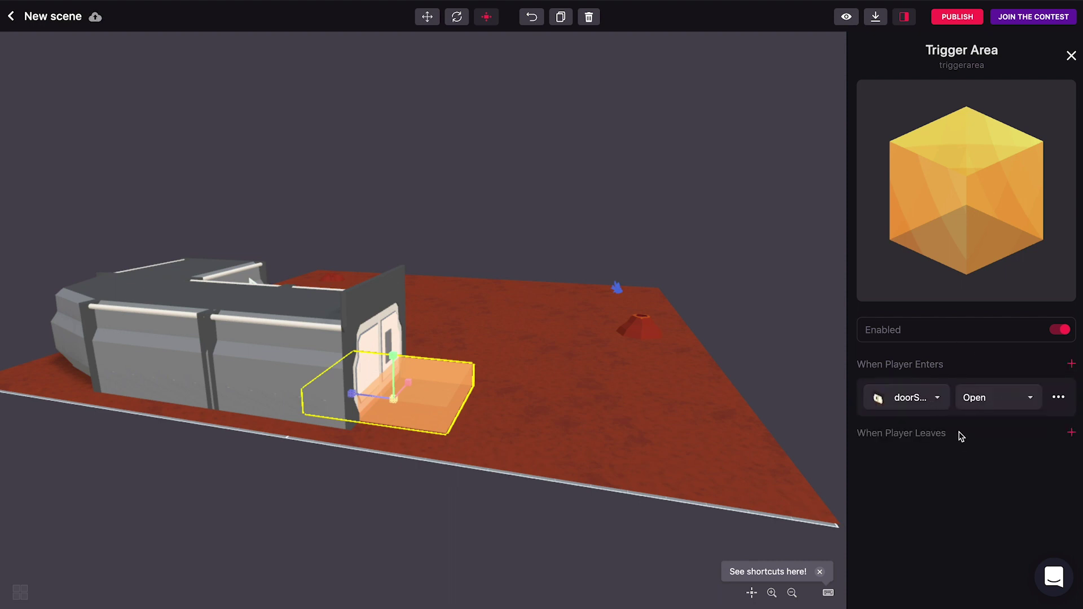
Add a When Player Leaves action to the trigger area that sets the sci-fi door to Close
{"action": "left_click", "coordinate": [1071, 434]}
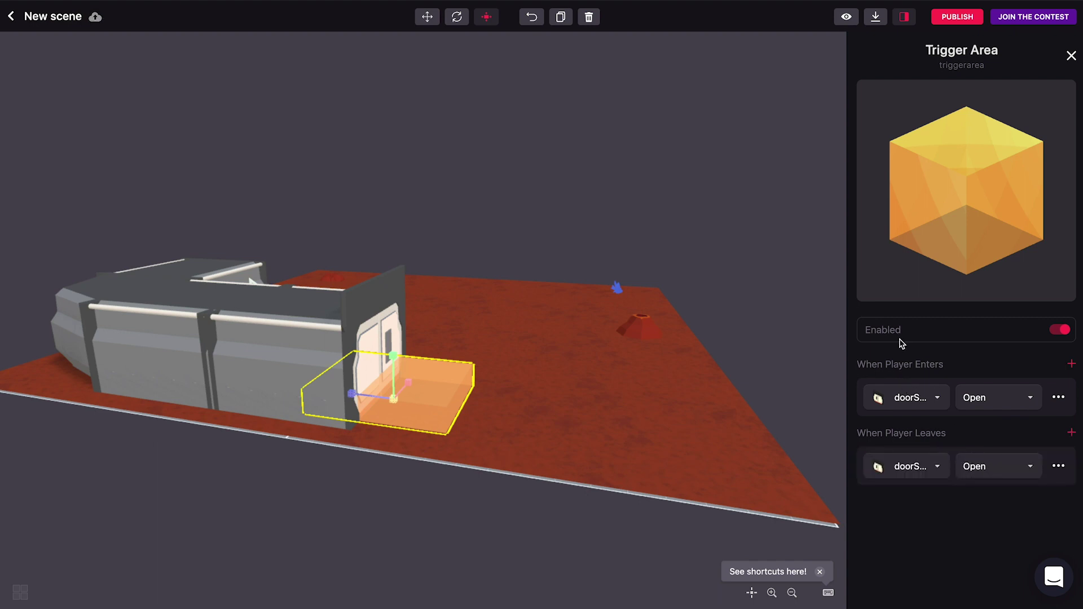
{"action": "left_click", "coordinate": [1000, 466]}
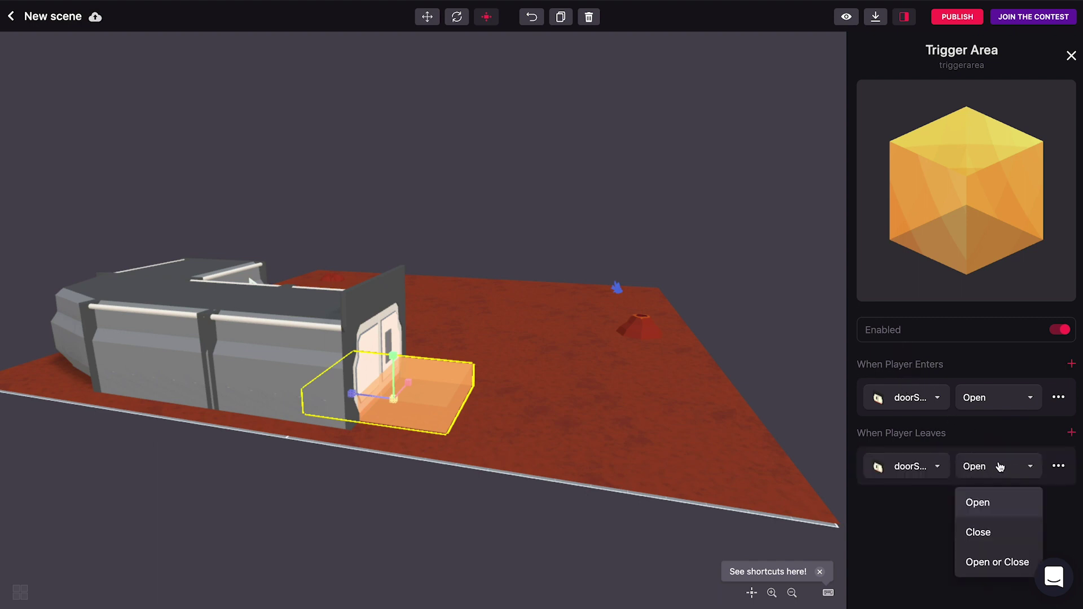
{"action": "left_click", "coordinate": [973, 531]}
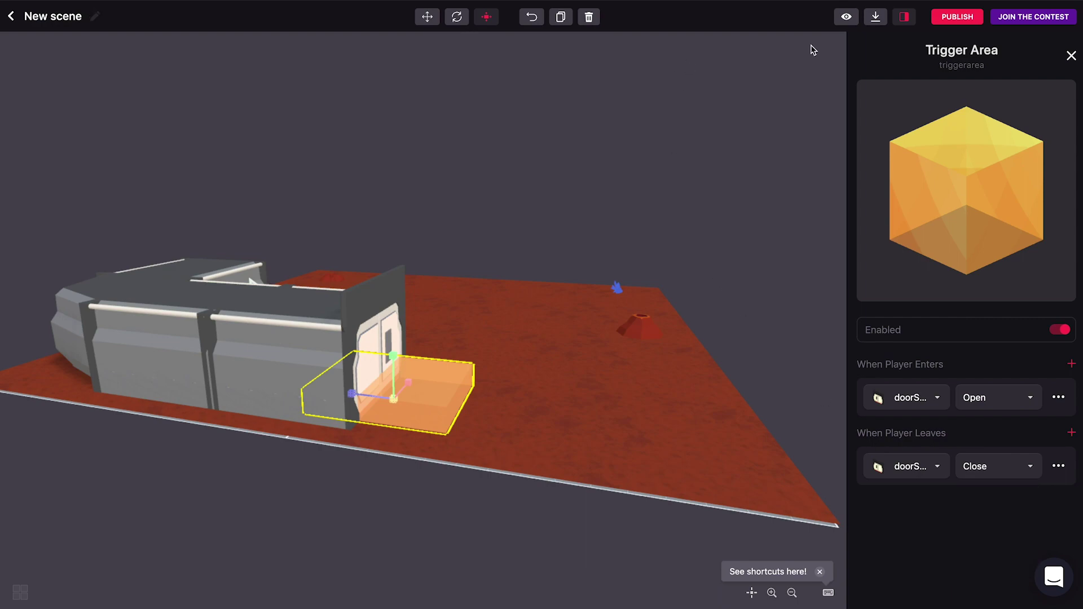
Preview the scene and walk through the building's door to test the trigger area, then return to the editor
{"action": "left_click", "coordinate": [846, 17]}
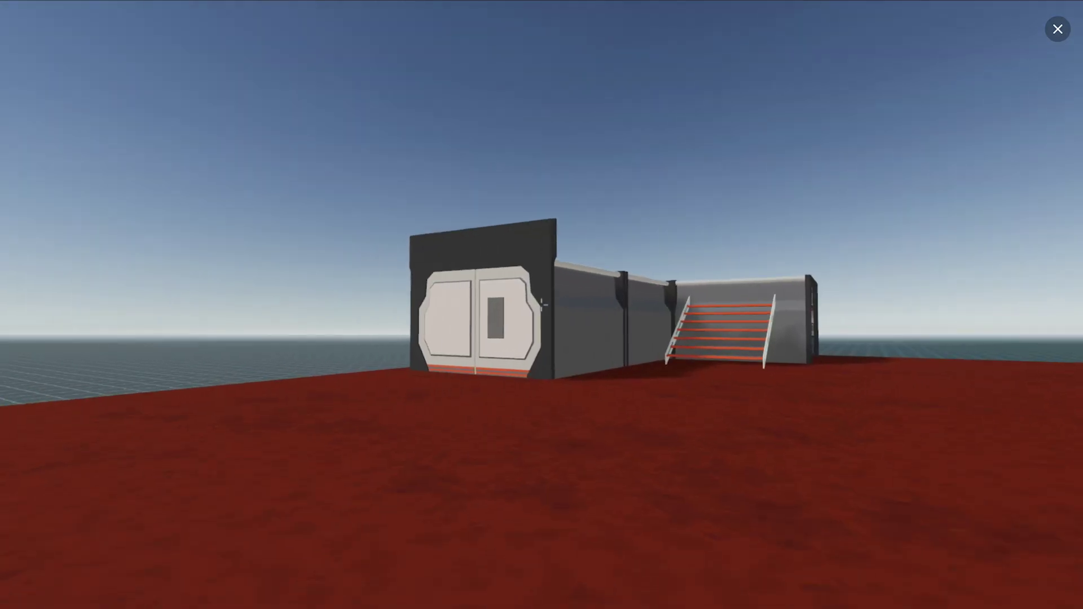
{"action": "key", "text": "w"}
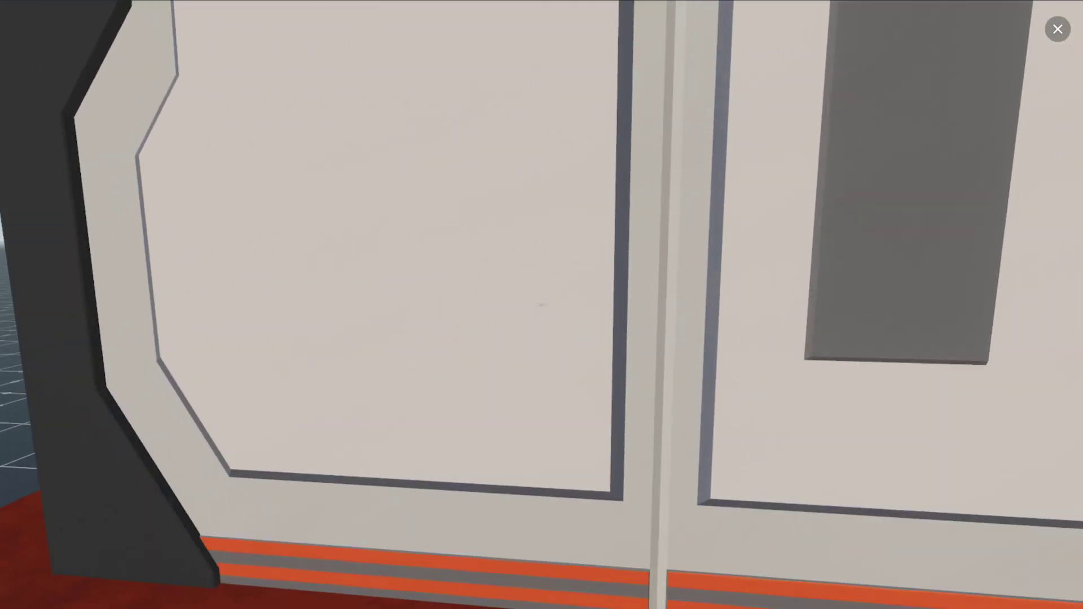
{"action": "key", "text": "w"}
{"action": "key", "text": "w"}
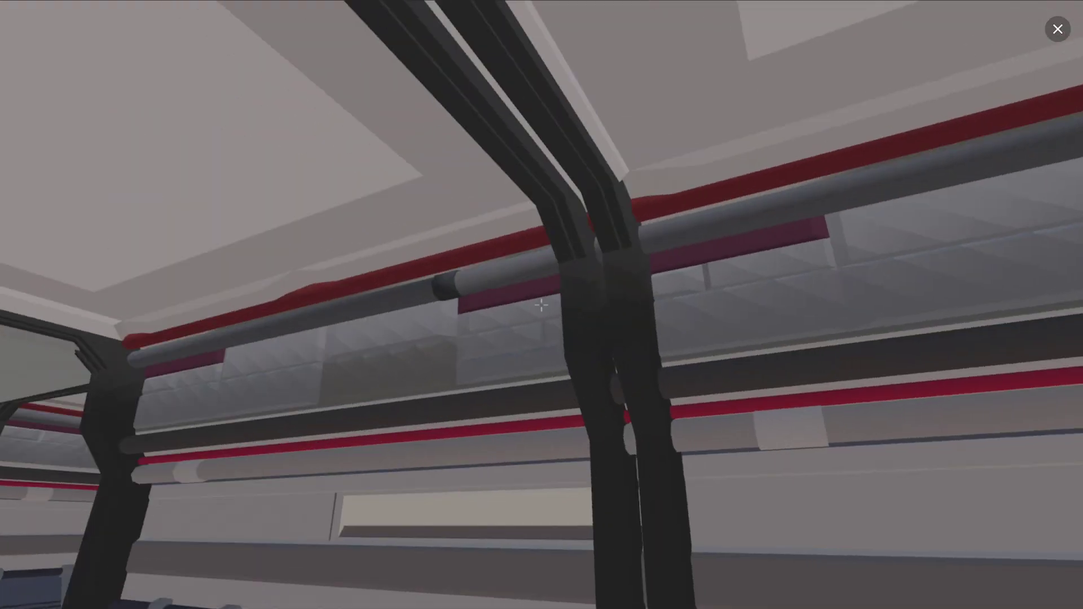
{"action": "key", "text": "w"}
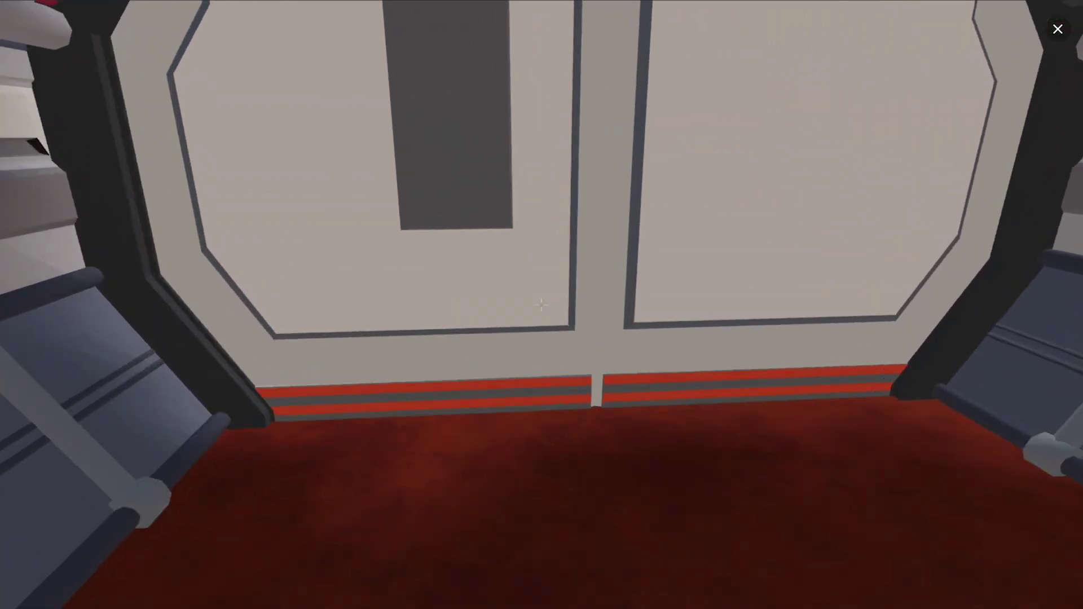
{"action": "key", "text": "w"}
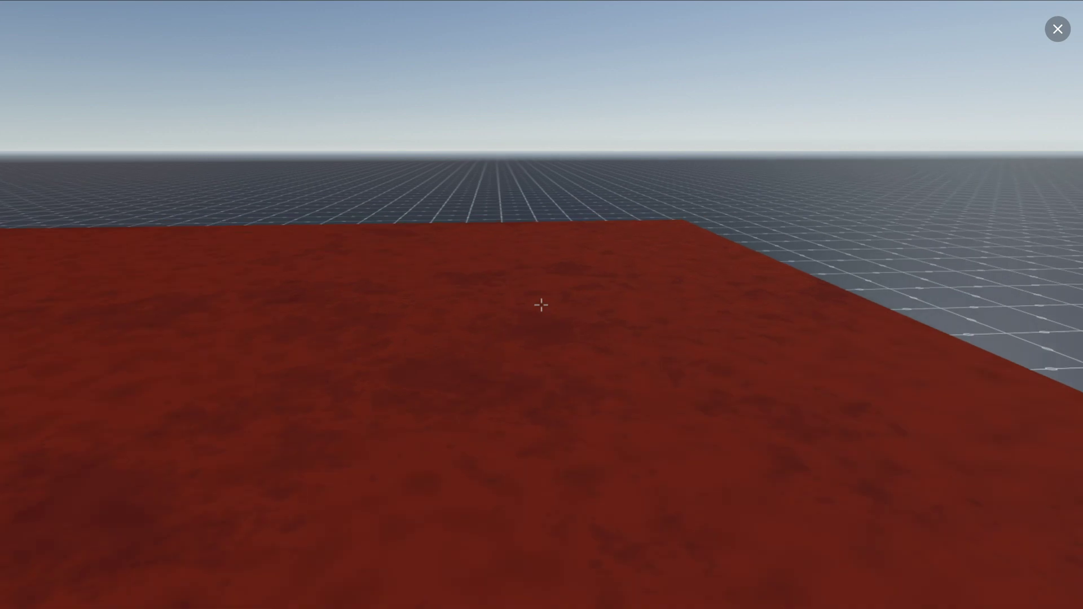
{"action": "key", "text": "Escape"}
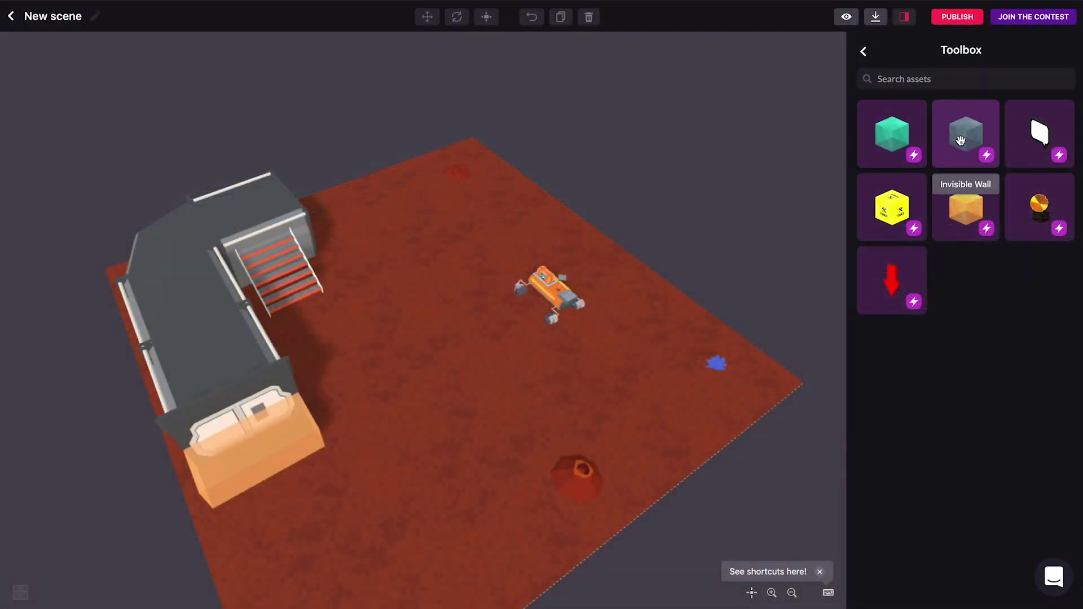
Add an Invisible Wall from the Toolbox and move it onto the roof above the top of the stairs
{"action": "left_click_drag", "start_coordinate": [962, 140], "coordinate": [340, 241]}
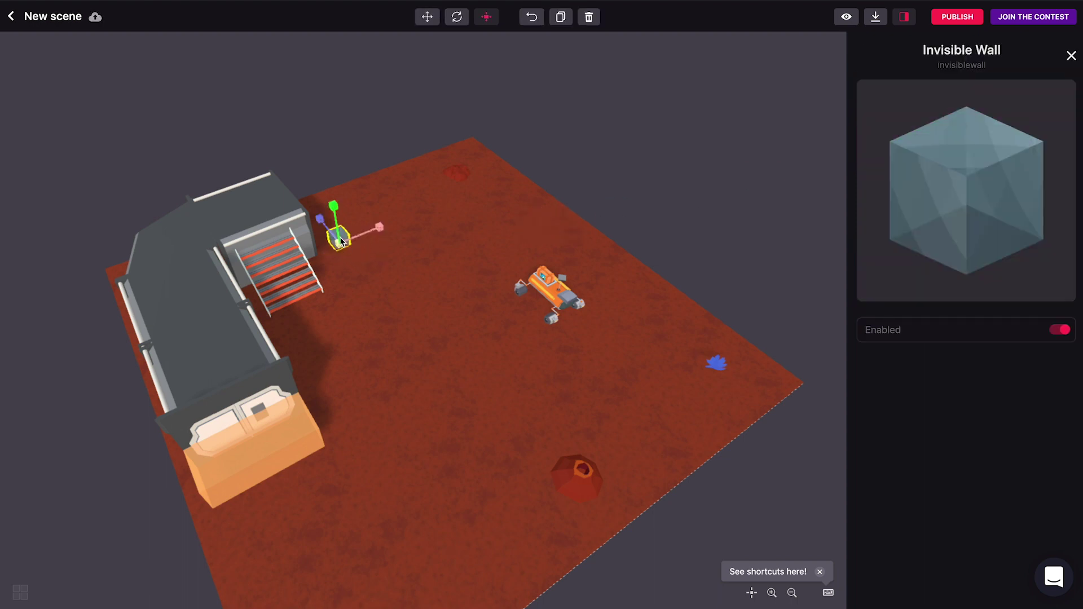
{"action": "left_click", "coordinate": [426, 18]}
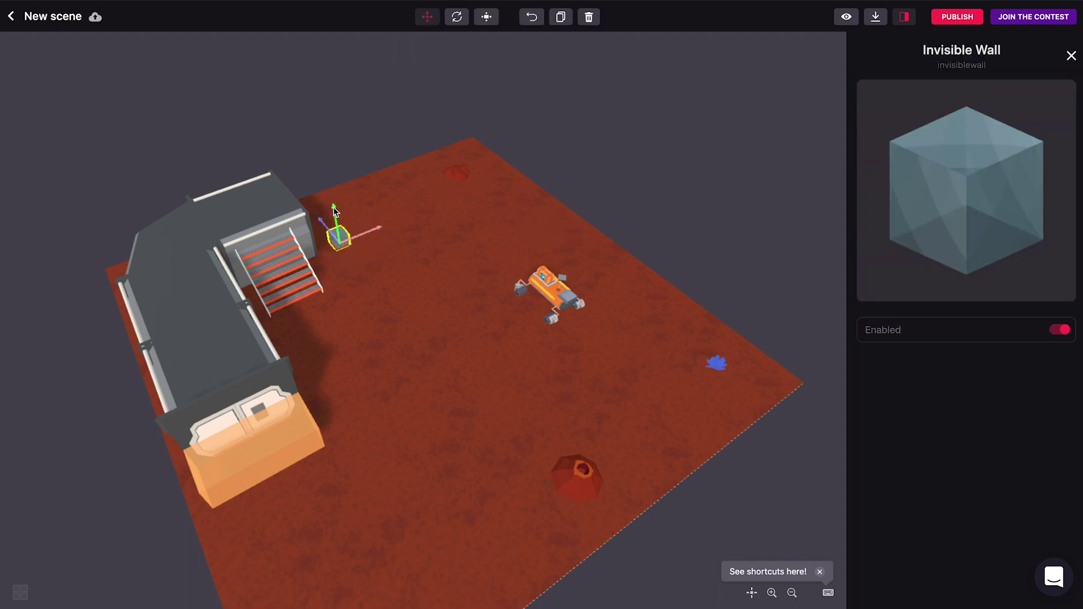
{"action": "left_click_drag", "start_coordinate": [337, 209], "coordinate": [322, 125]}
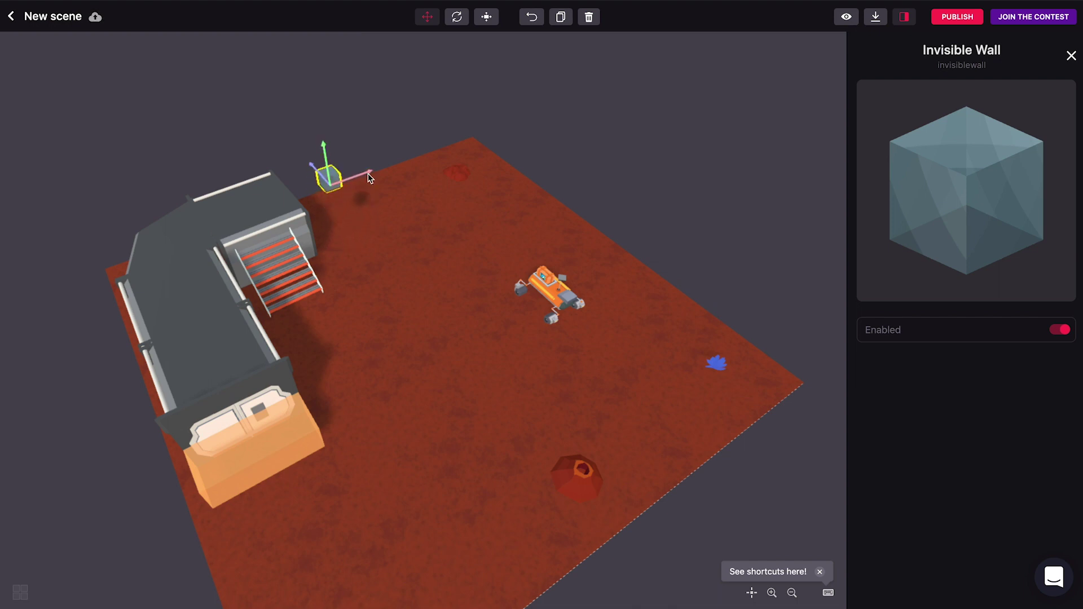
{"action": "left_click_drag", "start_coordinate": [369, 177], "coordinate": [259, 228]}
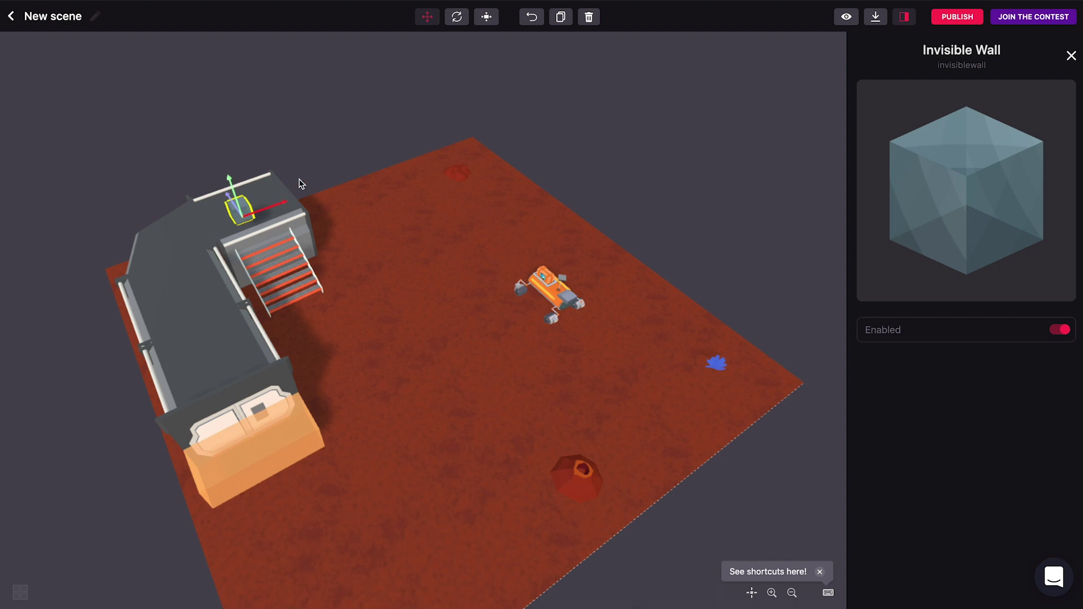
Scale the invisible wall wider and taller so it spans the top of the stairs
{"action": "left_click", "coordinate": [486, 17]}
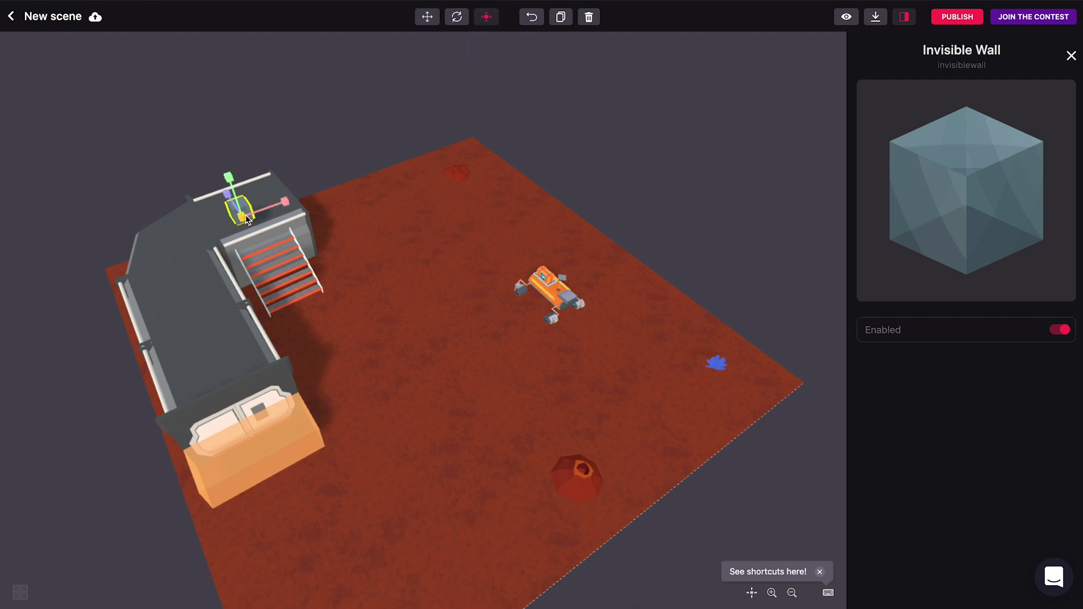
{"action": "left_click_drag", "start_coordinate": [281, 207], "coordinate": [317, 198]}
{"action": "left_click_drag", "start_coordinate": [228, 178], "coordinate": [224, 128]}
{"action": "left_click_drag", "start_coordinate": [174, 161], "coordinate": [212, 140]}
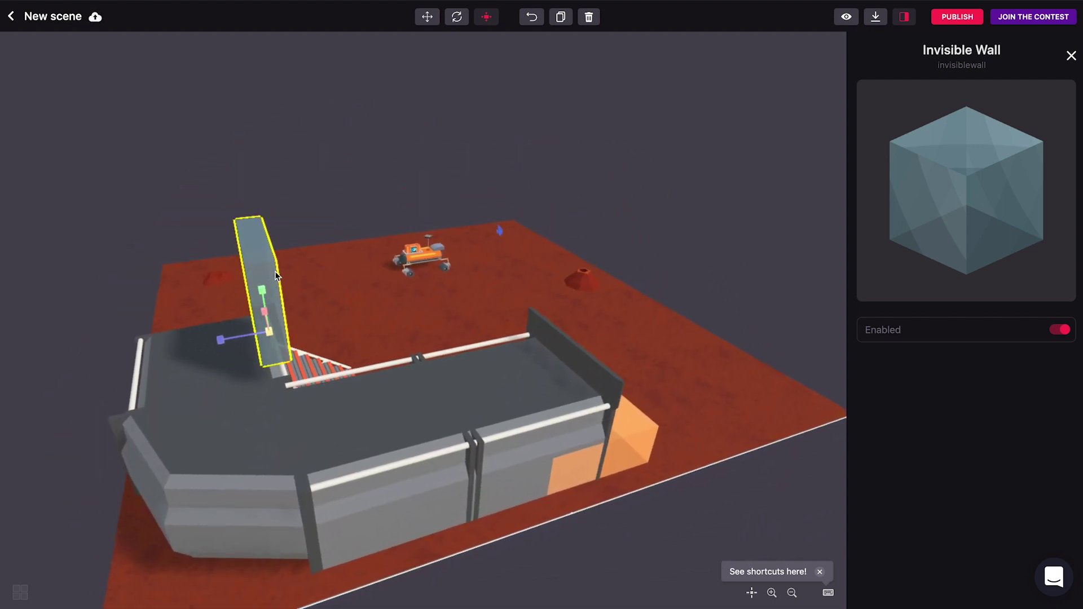
{"action": "mouse_move", "coordinate": [261, 279]}
{"action": "left_mouse_down"}
{"action": "mouse_move", "coordinate": [266, 255]}
{"action": "mouse_move", "coordinate": [266, 269]}
{"action": "left_mouse_up"}
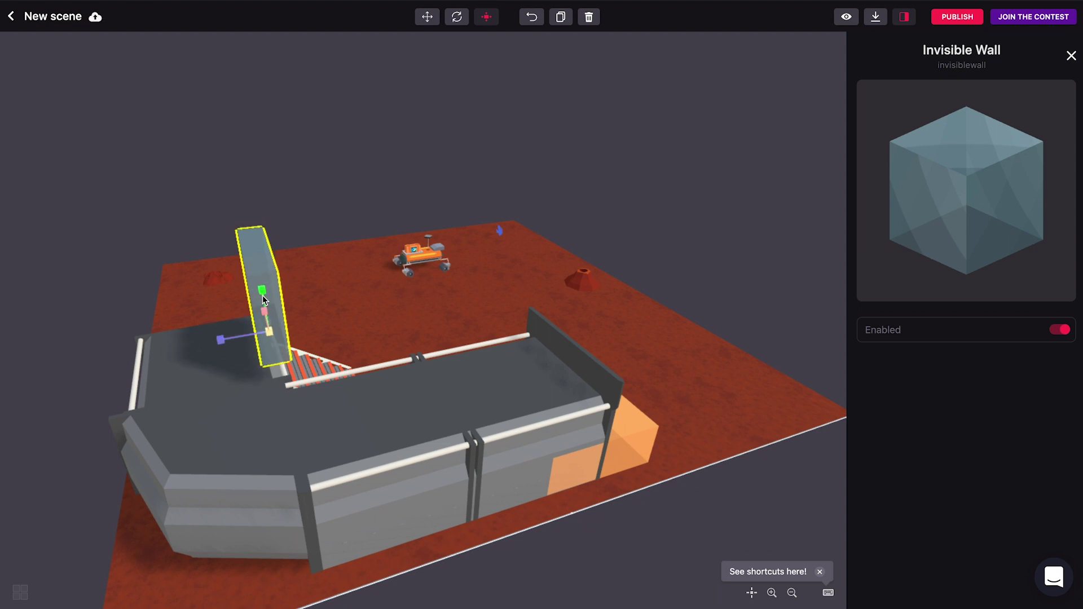
Lower the invisible wall so its base meets the top of the stairs
{"action": "left_click_drag", "start_coordinate": [332, 216], "coordinate": [186, 212]}
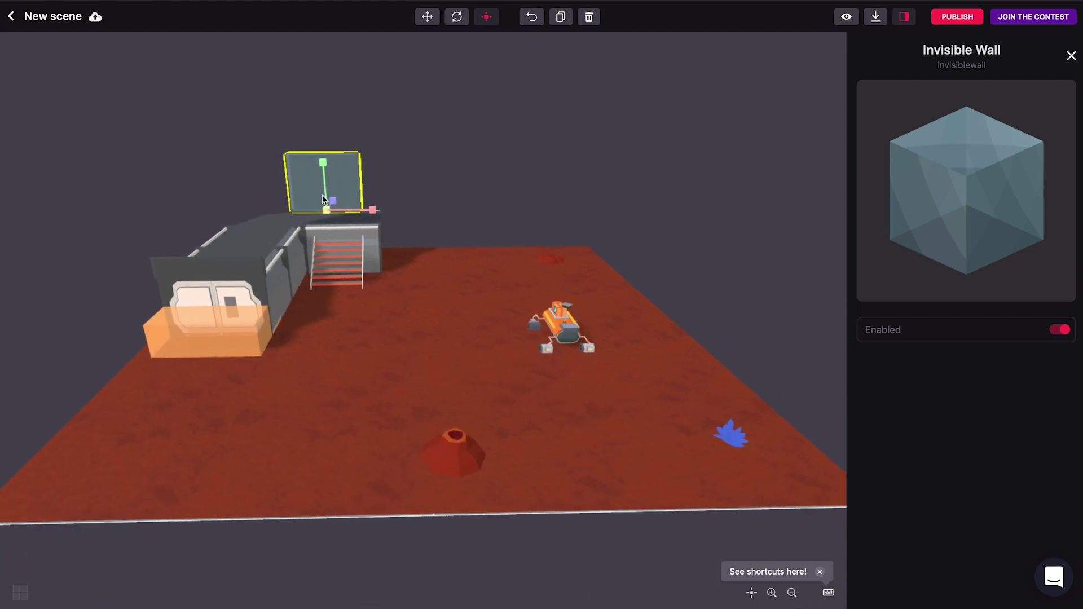
{"action": "left_click", "coordinate": [427, 17]}
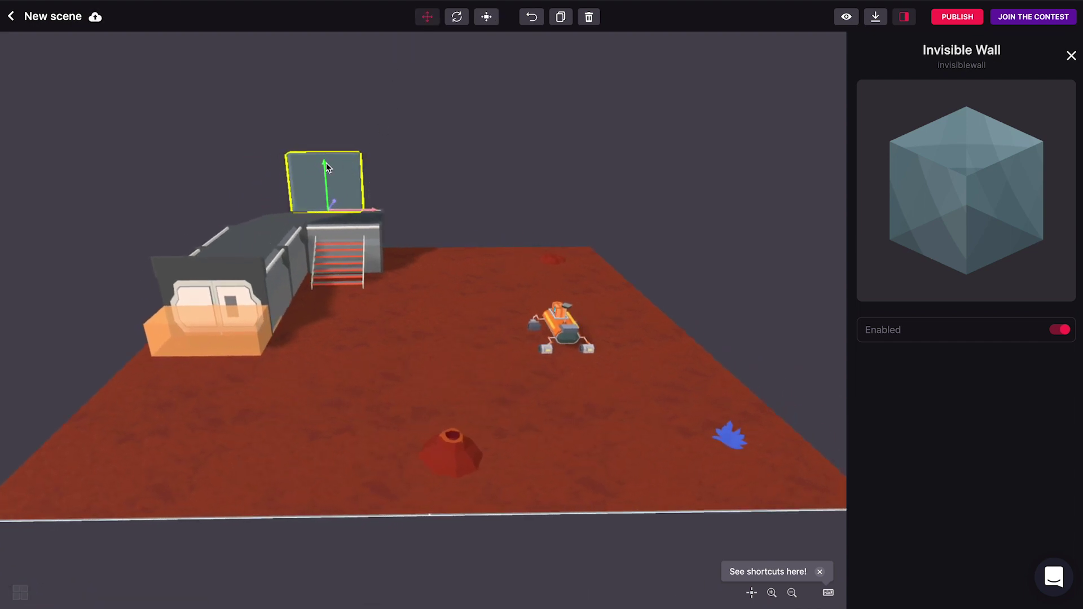
{"action": "left_click_drag", "start_coordinate": [327, 167], "coordinate": [327, 188]}
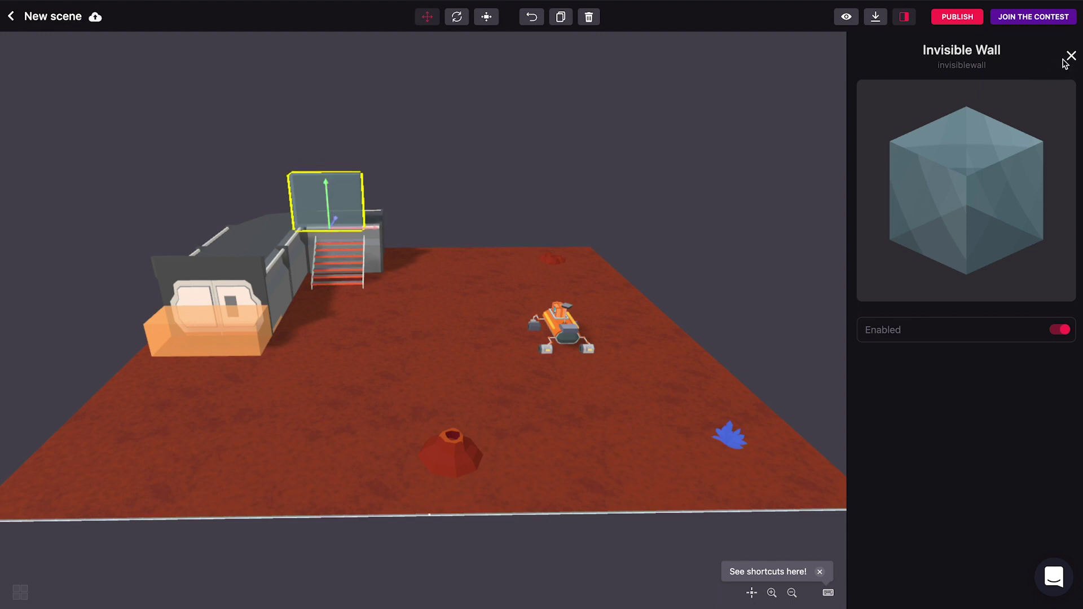
Search the assets for "lever" and place a SciFi Lever Console on the ground beside the stairs
{"action": "left_click", "coordinate": [1070, 58]}
{"action": "left_click", "coordinate": [944, 85]}
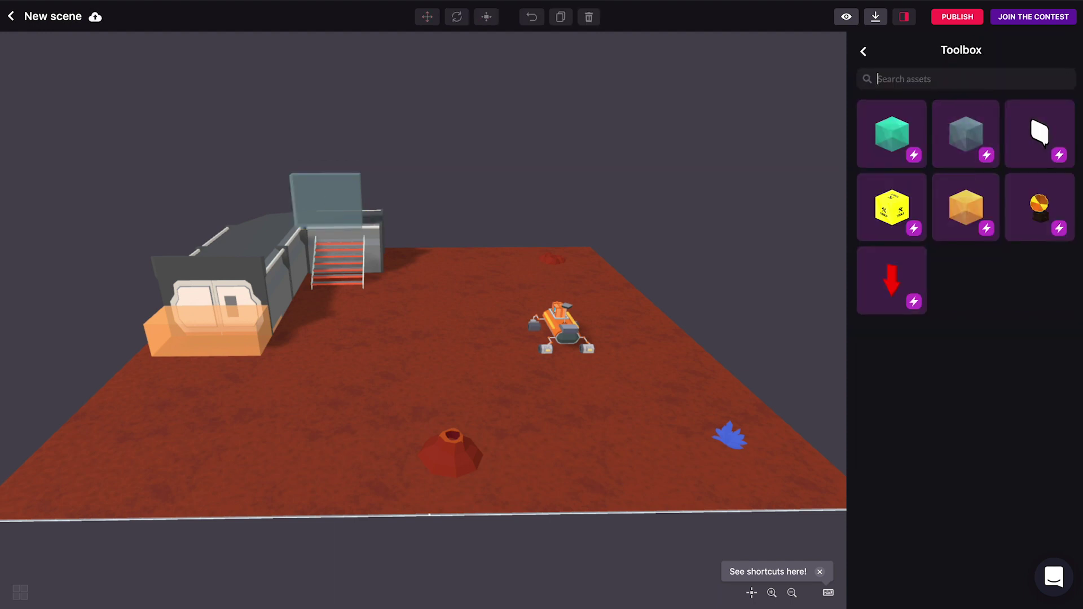
{"action": "type", "text": "lever"}
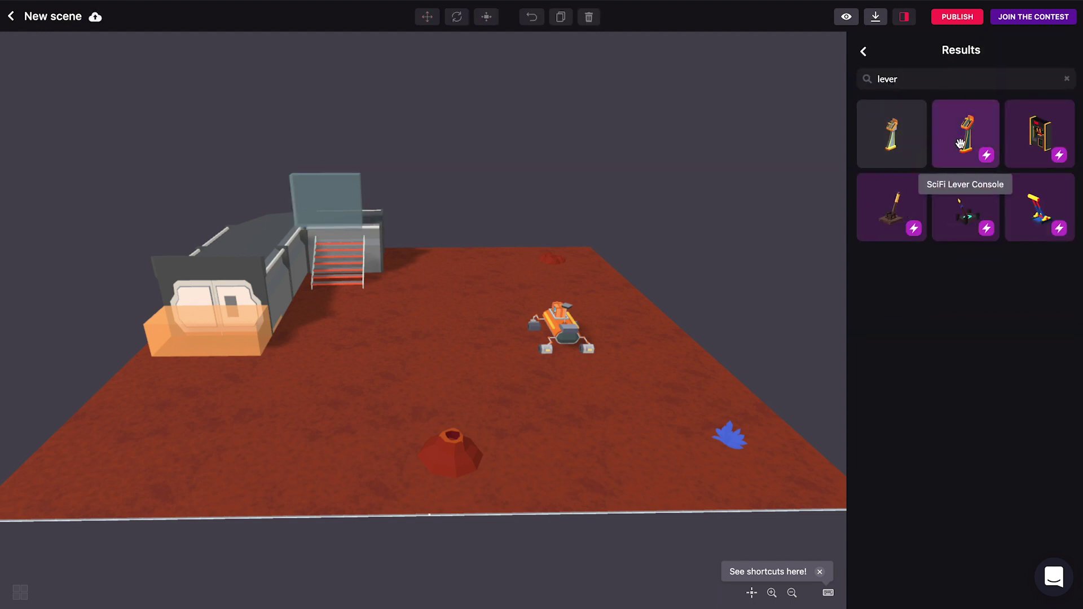
{"action": "left_click_drag", "start_coordinate": [893, 138], "coordinate": [400, 283]}
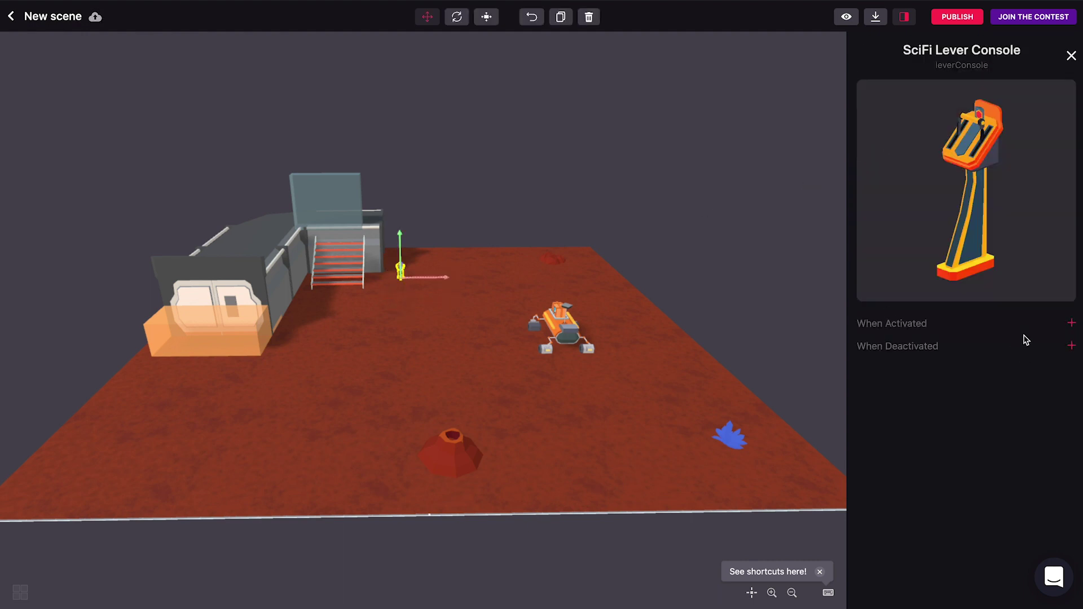
Add a When Activated action to the lever console that targets invisiblewall and is set to Disable
{"action": "left_click", "coordinate": [1071, 324]}
{"action": "left_click", "coordinate": [926, 357]}
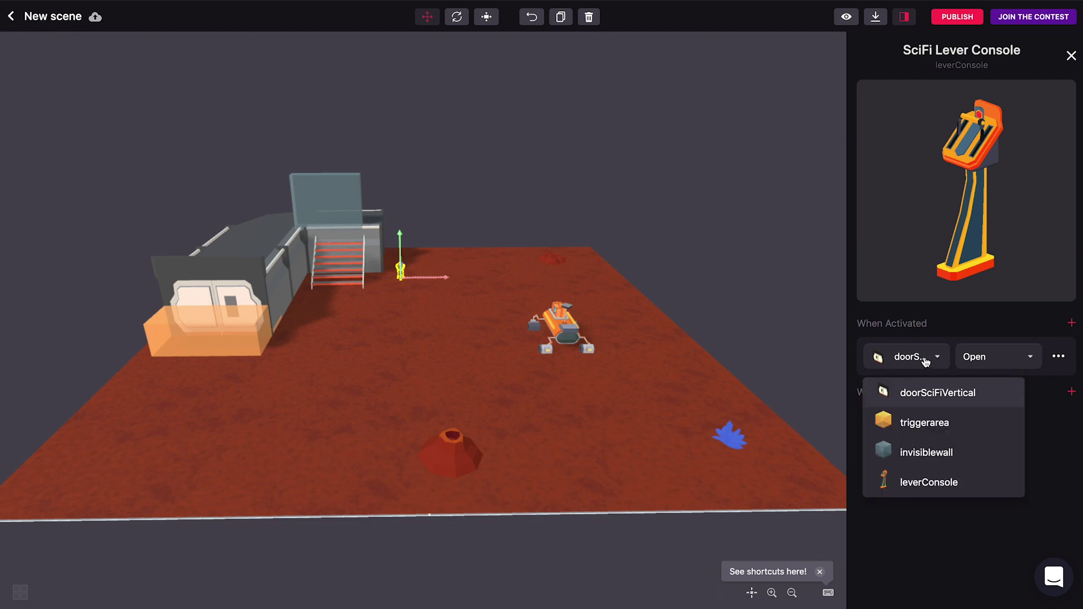
{"action": "left_click", "coordinate": [929, 454]}
{"action": "left_click", "coordinate": [1023, 355]}
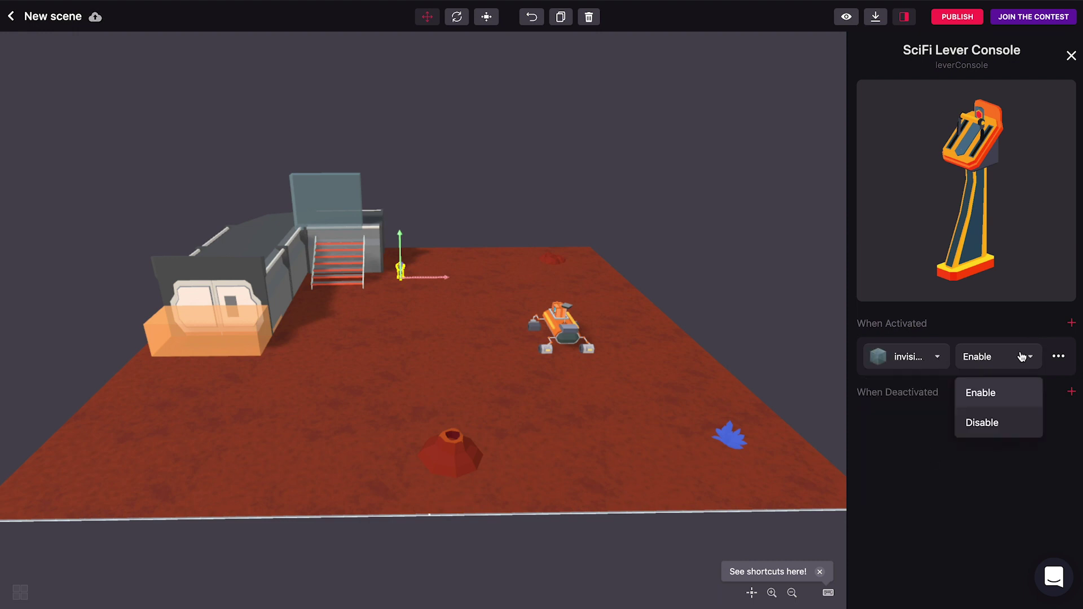
{"action": "left_click", "coordinate": [982, 423]}
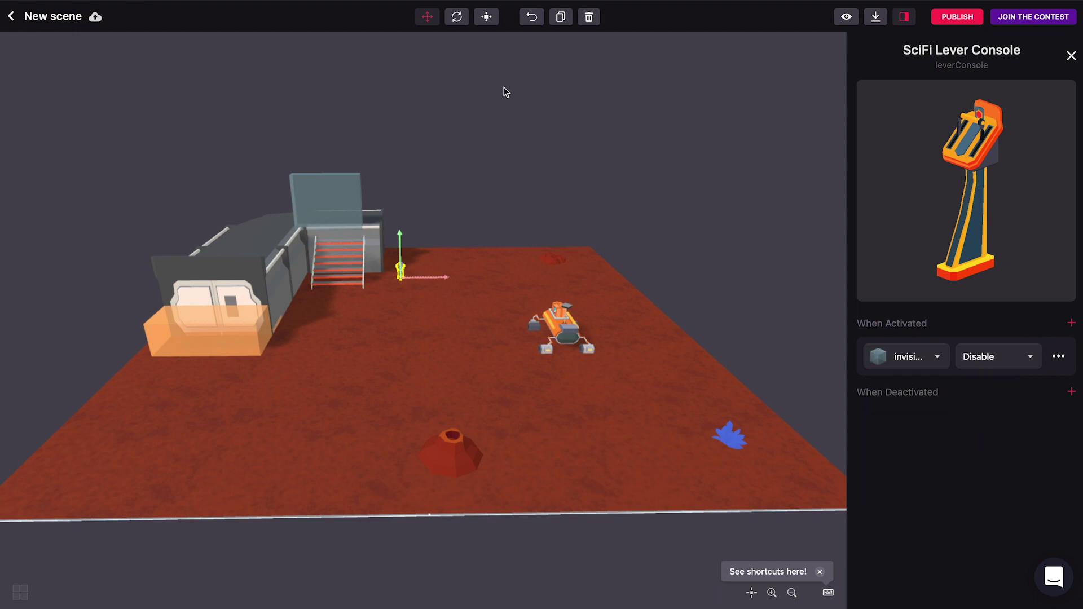
Preview the scene, walking up the stairs and to the lever console to test the invisible wall, and return to the editor
{"action": "left_click", "coordinate": [852, 16]}
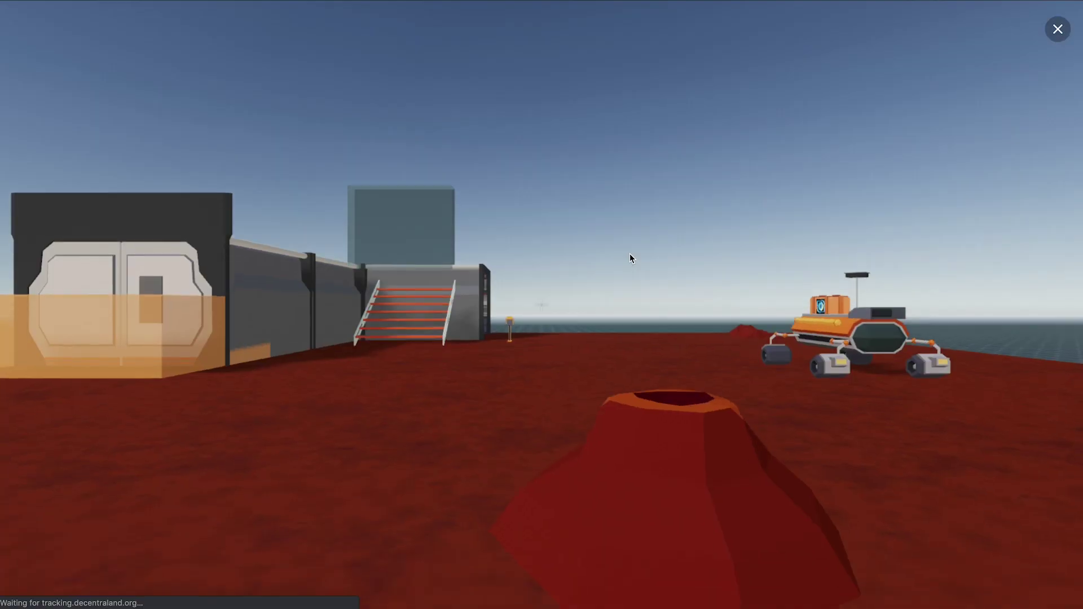
{"action": "left_click", "coordinate": [569, 278]}
{"action": "key", "text": "w"}
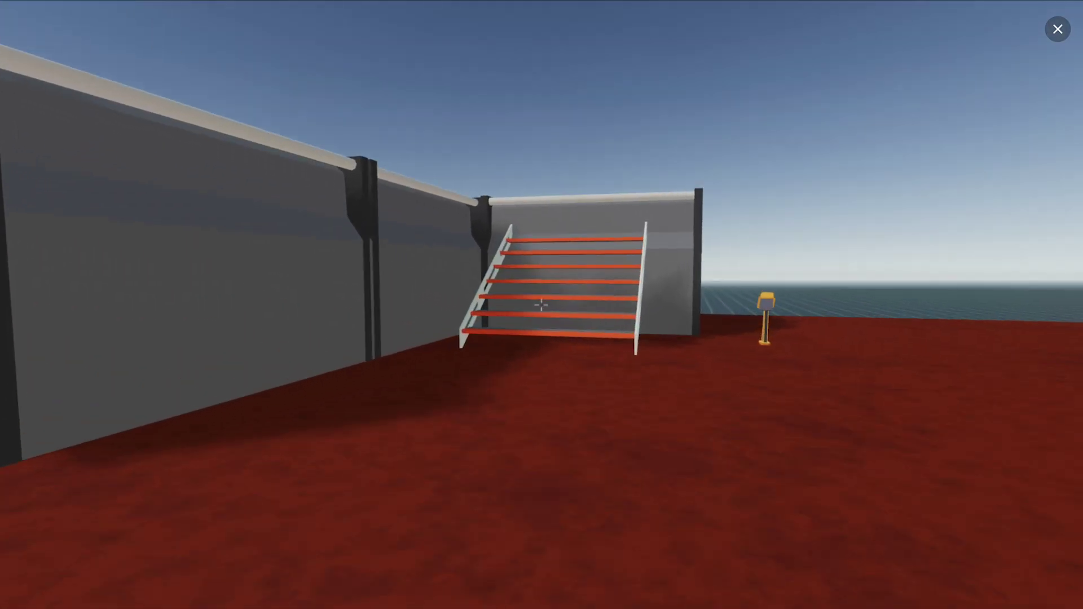
{"action": "key", "text": "w"}
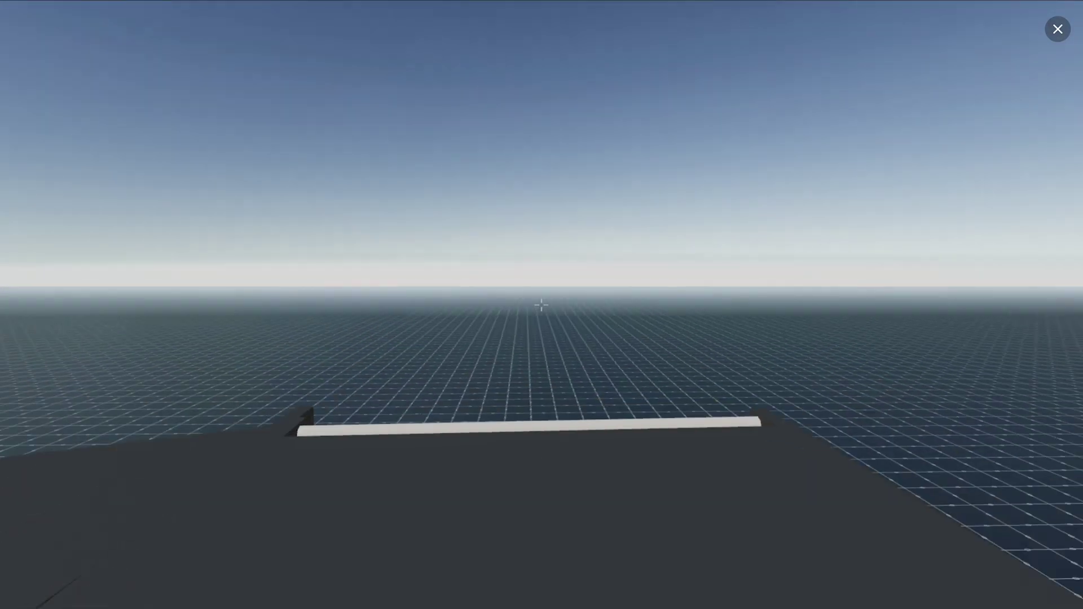
{"action": "key", "text": "w"}
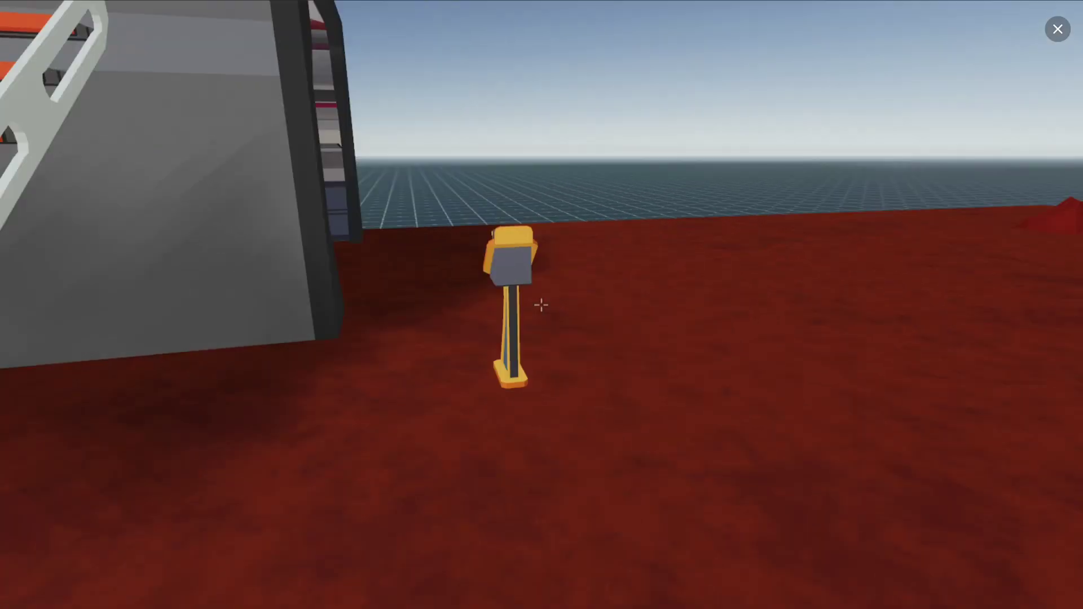
{"action": "key", "text": "w"}
{"action": "key", "text": "d"}
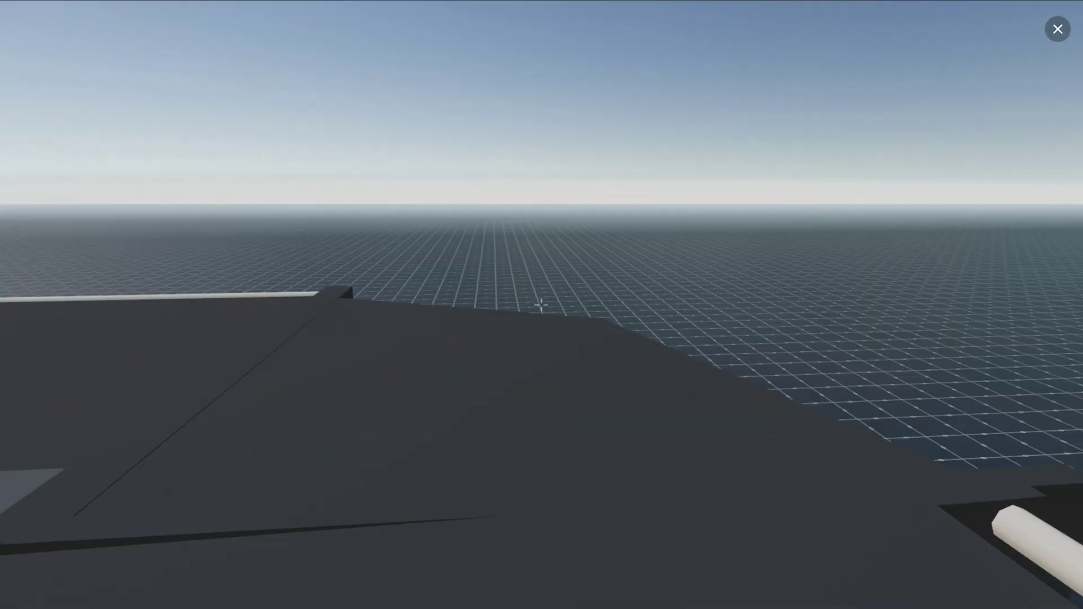
{"action": "key", "text": "w"}
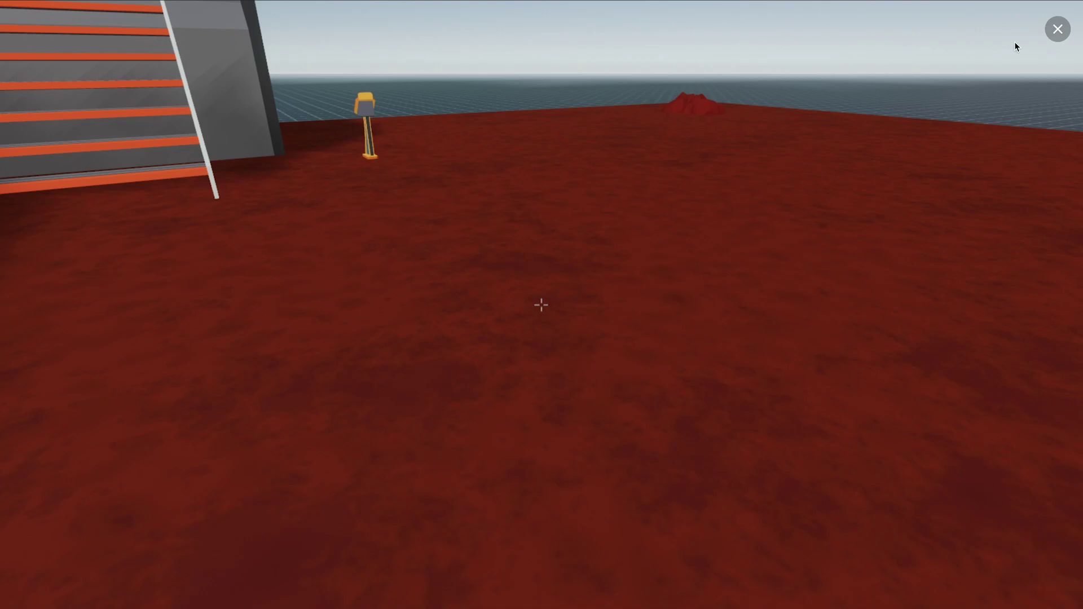
{"action": "left_click", "coordinate": [1058, 29]}
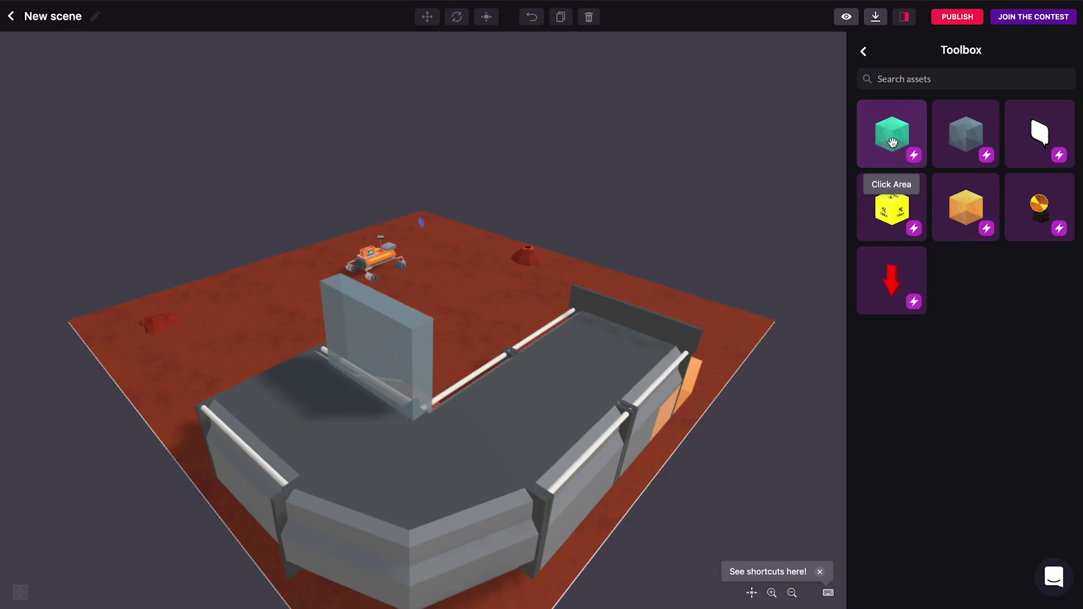
Place a Click Area from the Toolbox on the rover
{"action": "left_click_drag", "start_coordinate": [895, 141], "coordinate": [369, 265]}
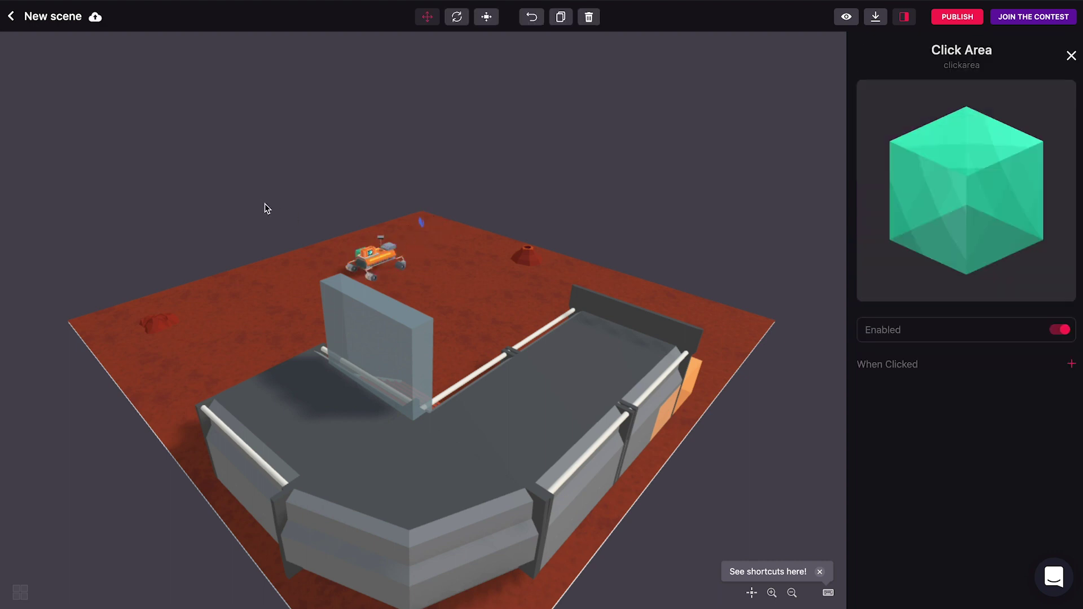
{"action": "scroll", "coordinate": [326, 208], "scroll_direction": "up", "scroll_amount": 2}
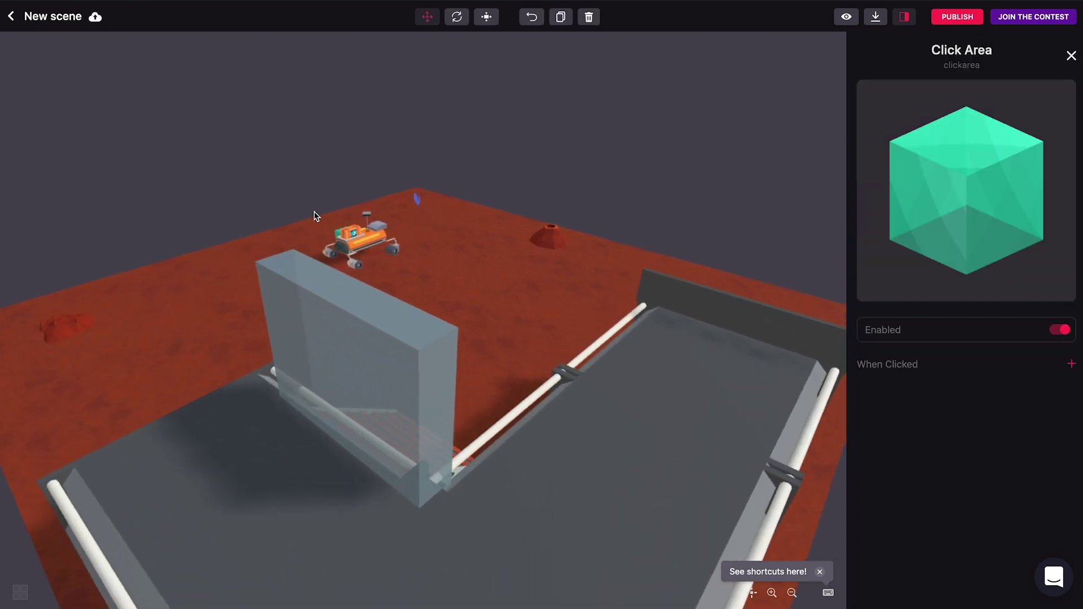
{"action": "left_click_drag", "start_coordinate": [314, 213], "coordinate": [377, 210]}
{"action": "mouse_move", "coordinate": [212, 422]}
{"action": "left_mouse_down"}
{"action": "mouse_move", "coordinate": [259, 398]}
{"action": "mouse_move", "coordinate": [281, 407]}
{"action": "mouse_move", "coordinate": [255, 396]}
{"action": "left_mouse_up"}
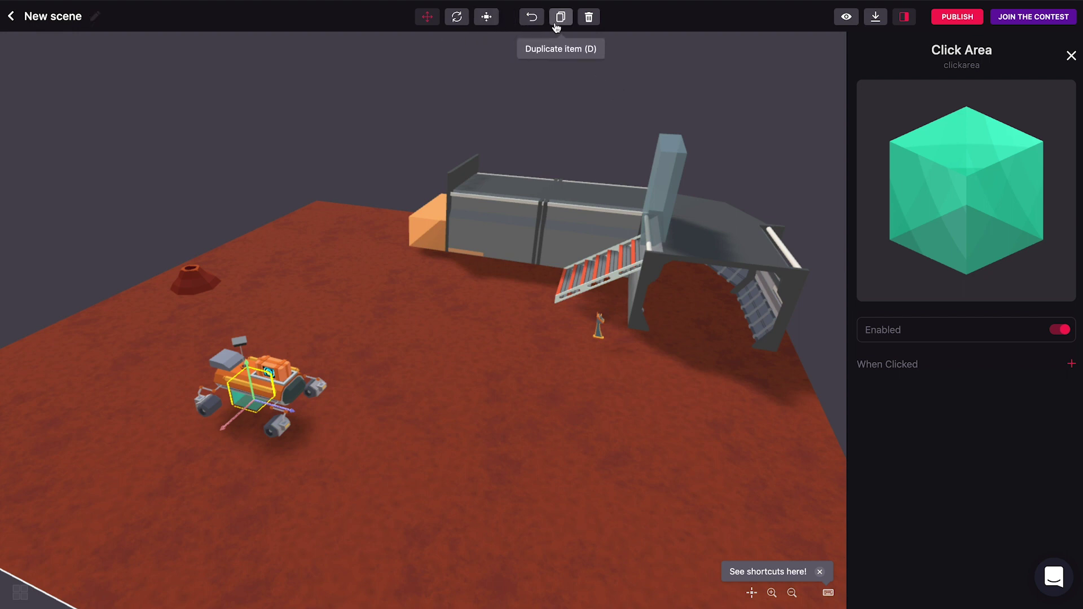
Scale the Click Area so it encloses the body of the rover
{"action": "left_click", "coordinate": [486, 17]}
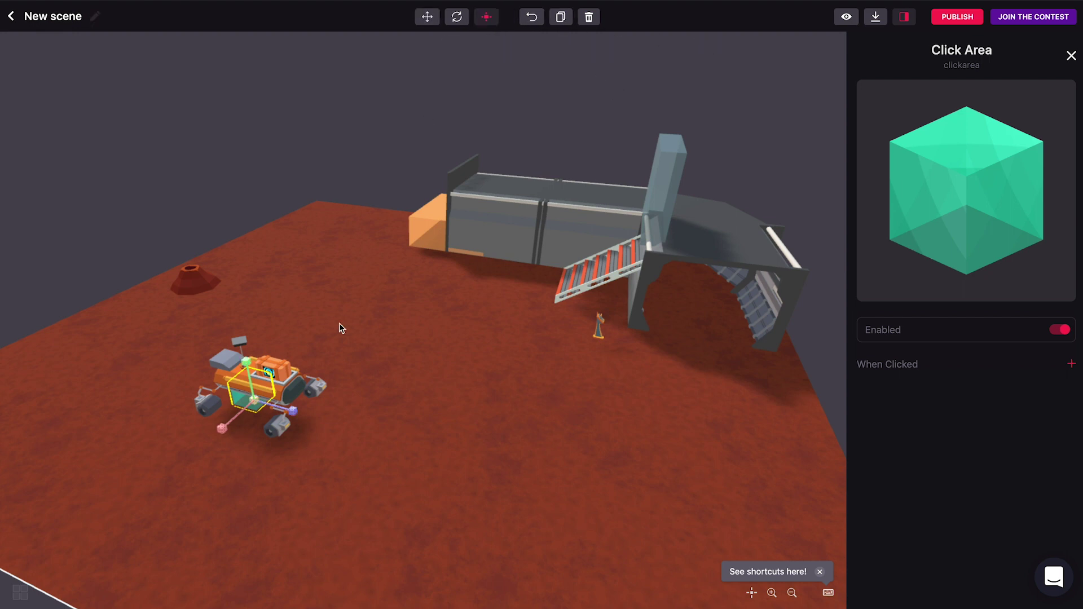
{"action": "mouse_move", "coordinate": [255, 403]}
{"action": "left_mouse_down"}
{"action": "mouse_move", "coordinate": [267, 384]}
{"action": "mouse_move", "coordinate": [327, 438]}
{"action": "left_mouse_up"}
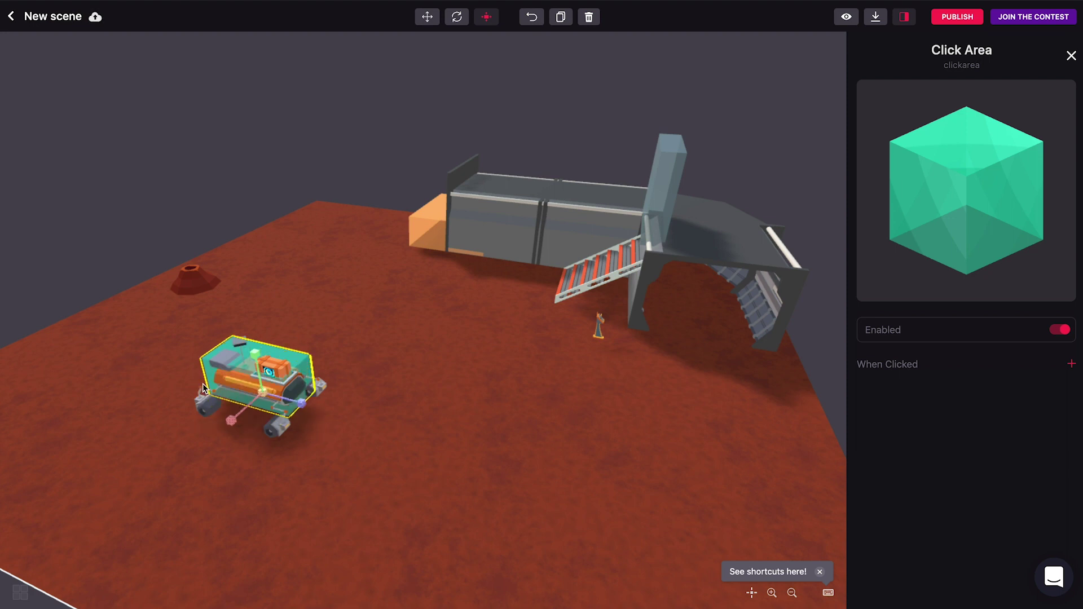
{"action": "left_click", "coordinate": [272, 374]}
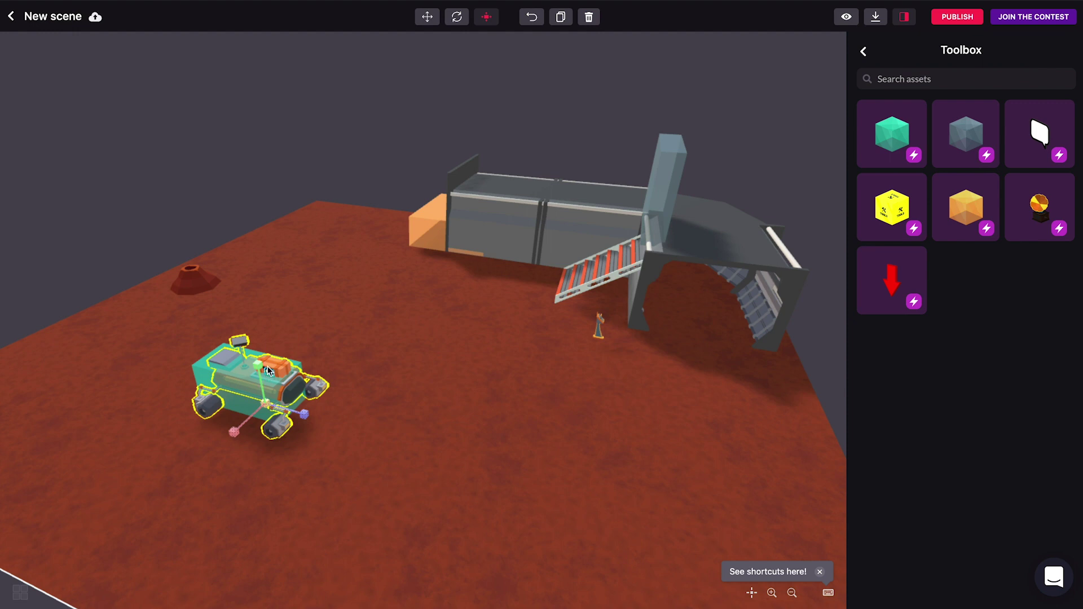
{"action": "left_click", "coordinate": [228, 359]}
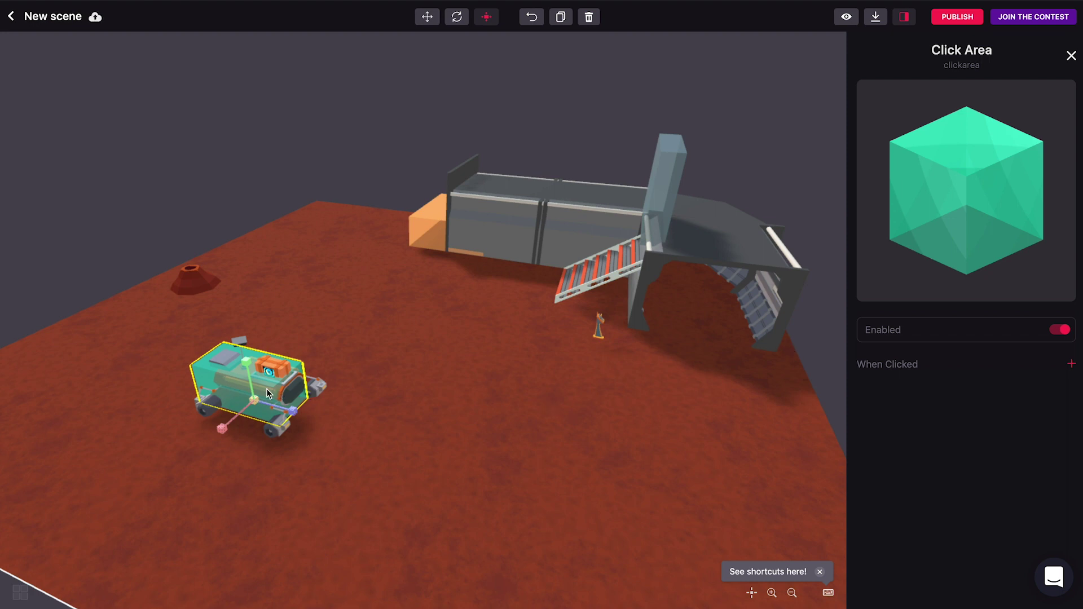
Place a Tools item on the ground out in front of the base's door
{"action": "left_click", "coordinate": [1071, 56]}
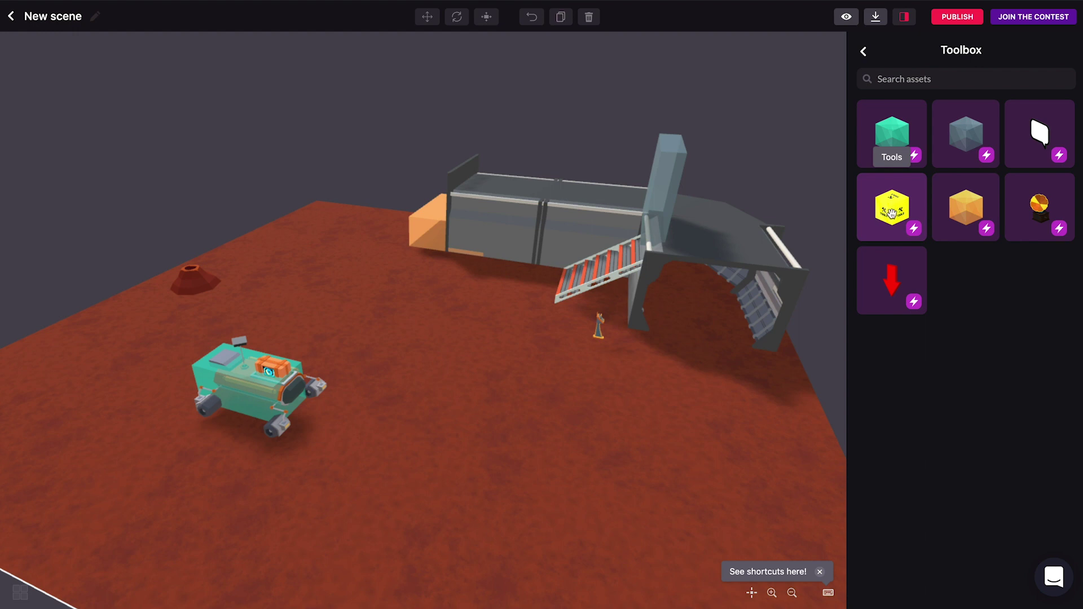
{"action": "left_click_drag", "start_coordinate": [892, 212], "coordinate": [315, 218]}
{"action": "left_click_drag", "start_coordinate": [250, 207], "coordinate": [66, 320]}
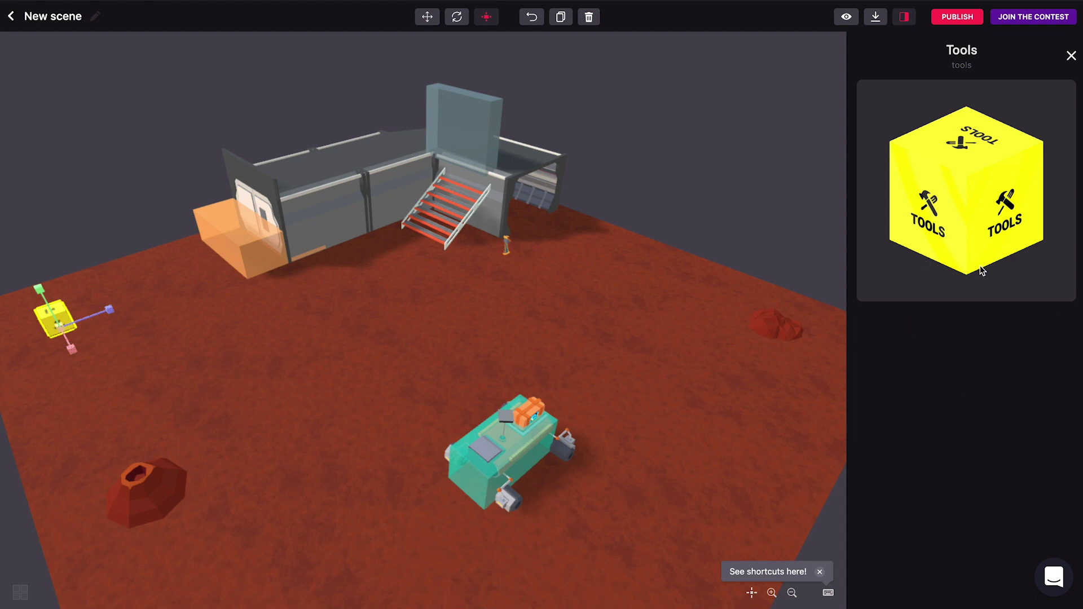
Add a second When Activated action to the lever console that targets tools and is set to Print Message
{"action": "left_click", "coordinate": [507, 248]}
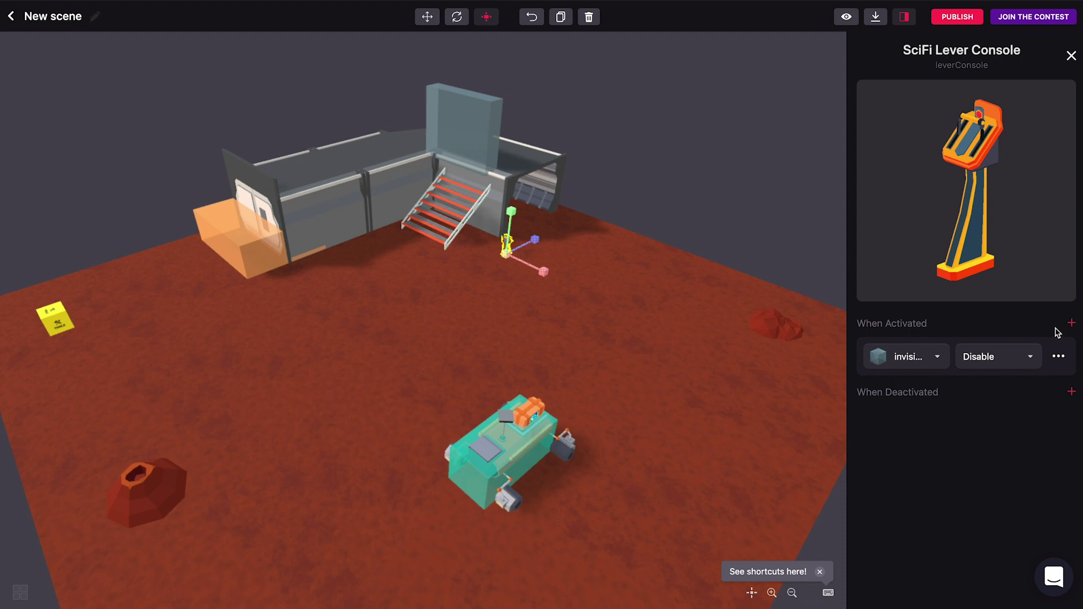
{"action": "left_click", "coordinate": [1072, 324]}
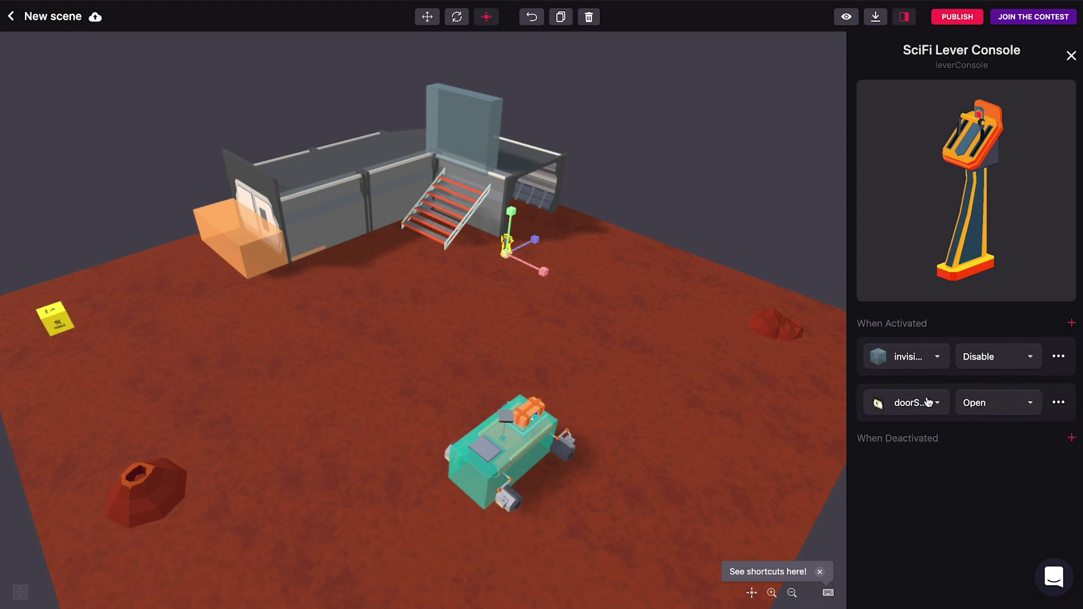
{"action": "left_click", "coordinate": [935, 404]}
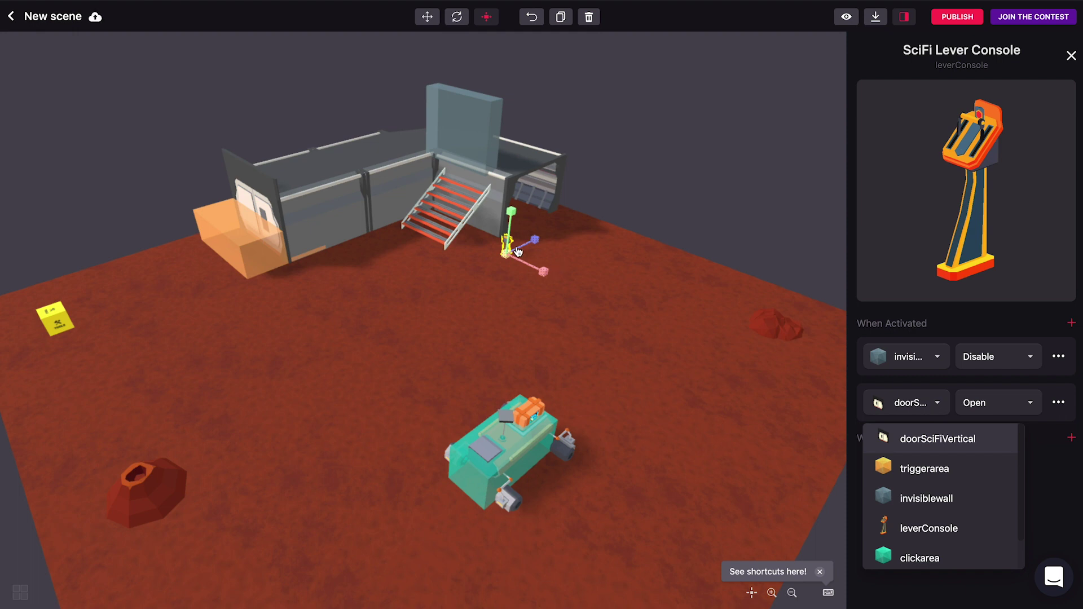
{"action": "scroll", "coordinate": [920, 483], "scroll_direction": "down", "scroll_amount": 1}
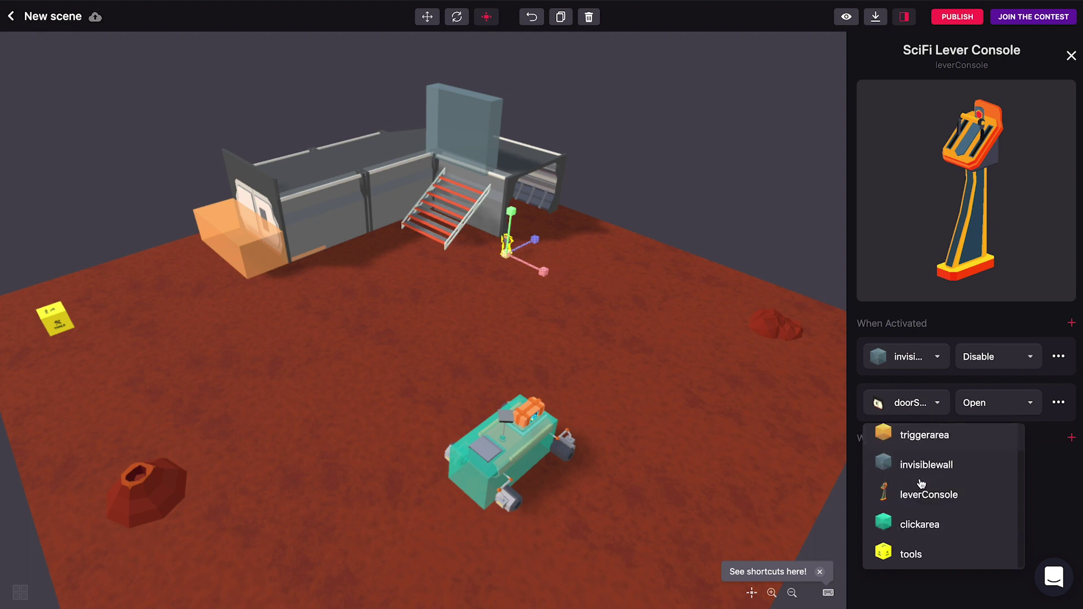
{"action": "left_click", "coordinate": [910, 554]}
{"action": "left_click", "coordinate": [1020, 413]}
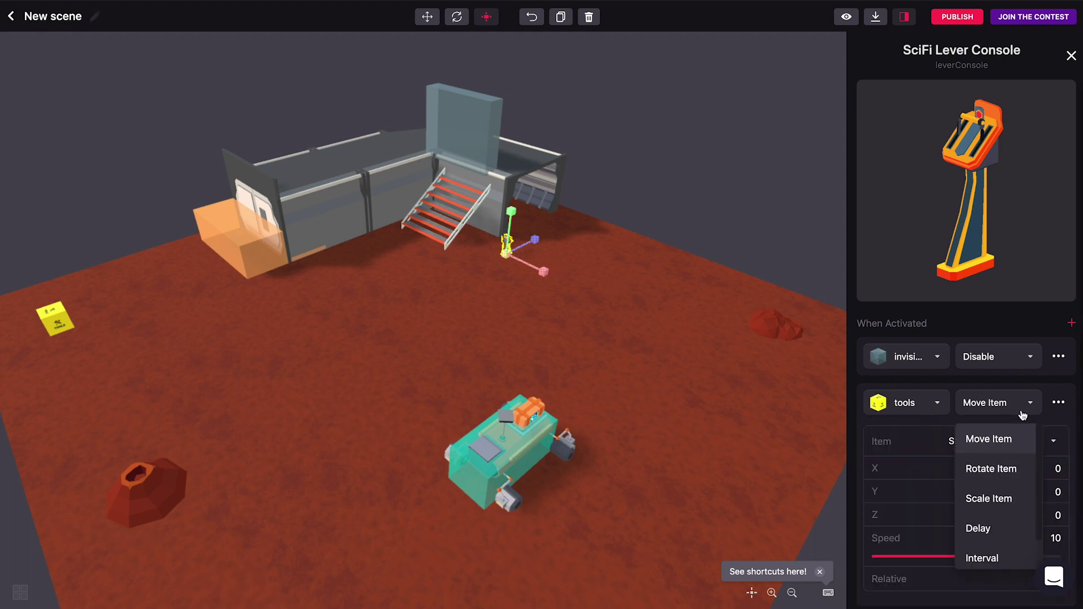
{"action": "scroll", "coordinate": [1001, 519], "scroll_direction": "down", "scroll_amount": 1}
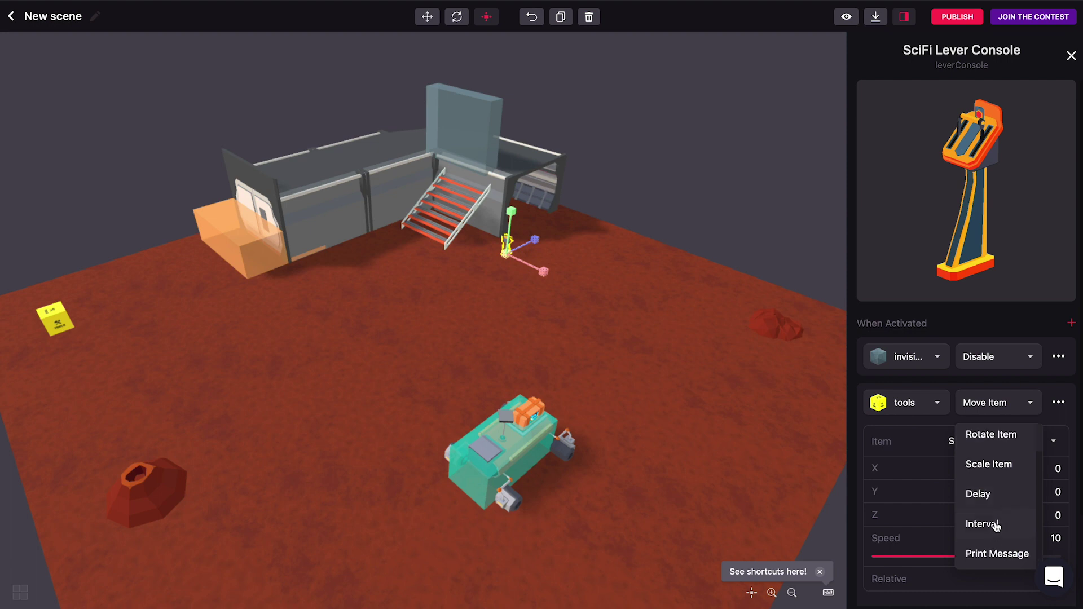
{"action": "left_click", "coordinate": [982, 554]}
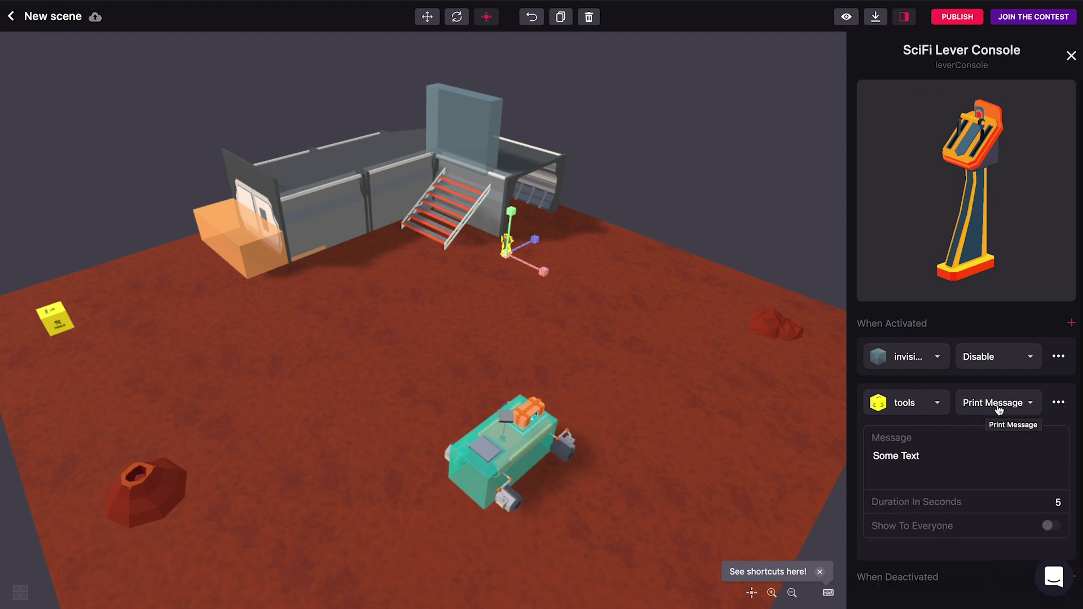
Set the printed message to "The rooftop is now open!" and enable Show To Everyone
{"action": "left_click_drag", "start_coordinate": [935, 457], "coordinate": [829, 458]}
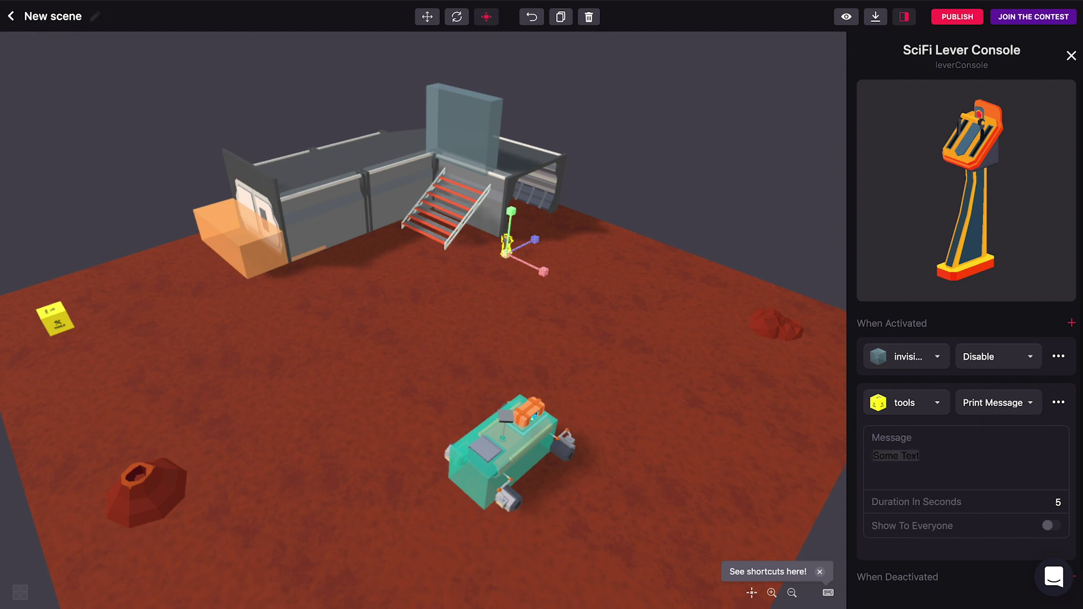
{"action": "type", "text": "The rooftop is now open!"}
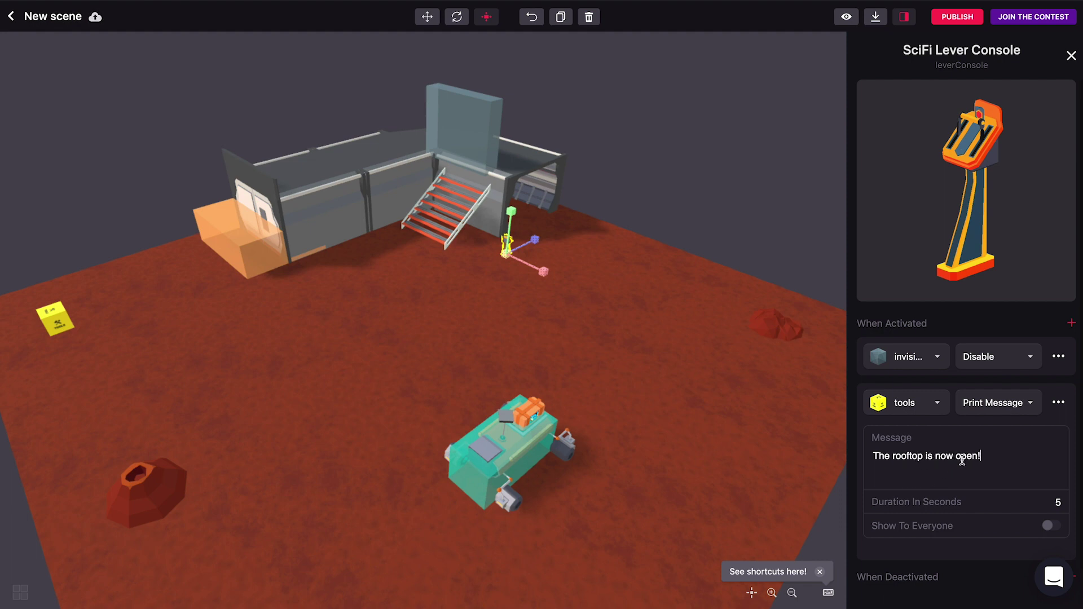
{"action": "scroll", "coordinate": [992, 428], "scroll_direction": "down", "scroll_amount": 1}
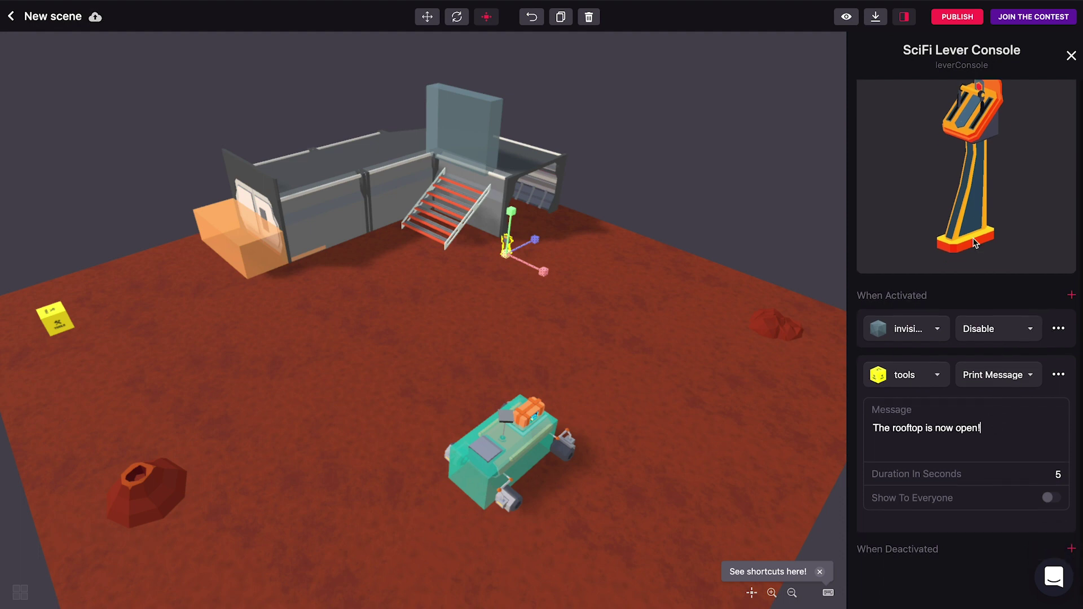
{"action": "scroll", "coordinate": [968, 430], "scroll_direction": "down", "scroll_amount": 1}
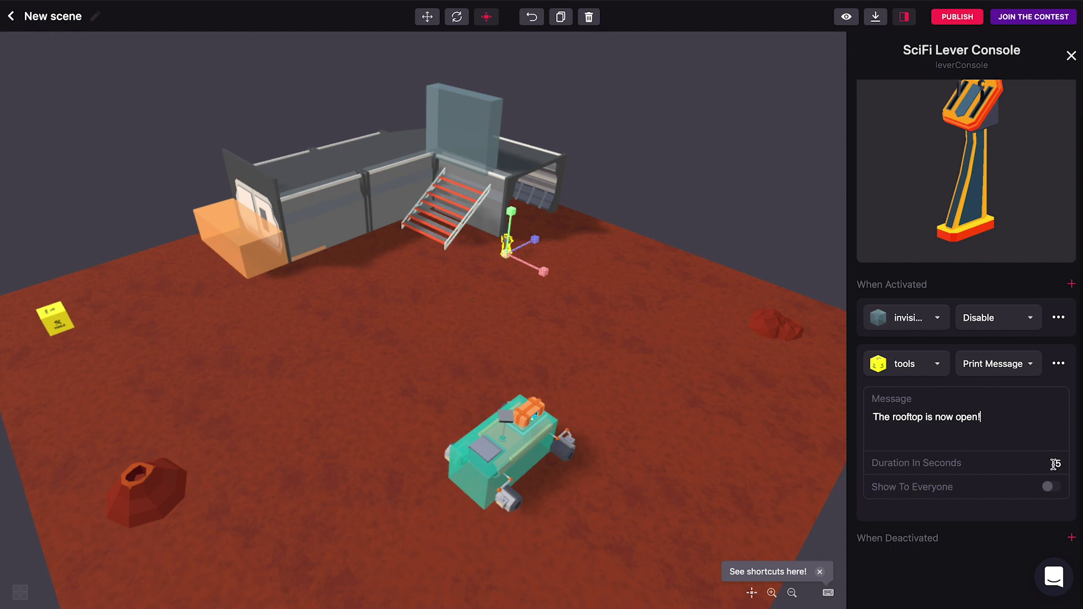
{"action": "left_click", "coordinate": [1051, 488]}
Preview the scene, activate the lever console beside the stairs to check its printed message, and return to the editor
{"action": "left_click", "coordinate": [846, 16]}
{"action": "left_click", "coordinate": [749, 226]}
{"action": "key", "text": "w"}
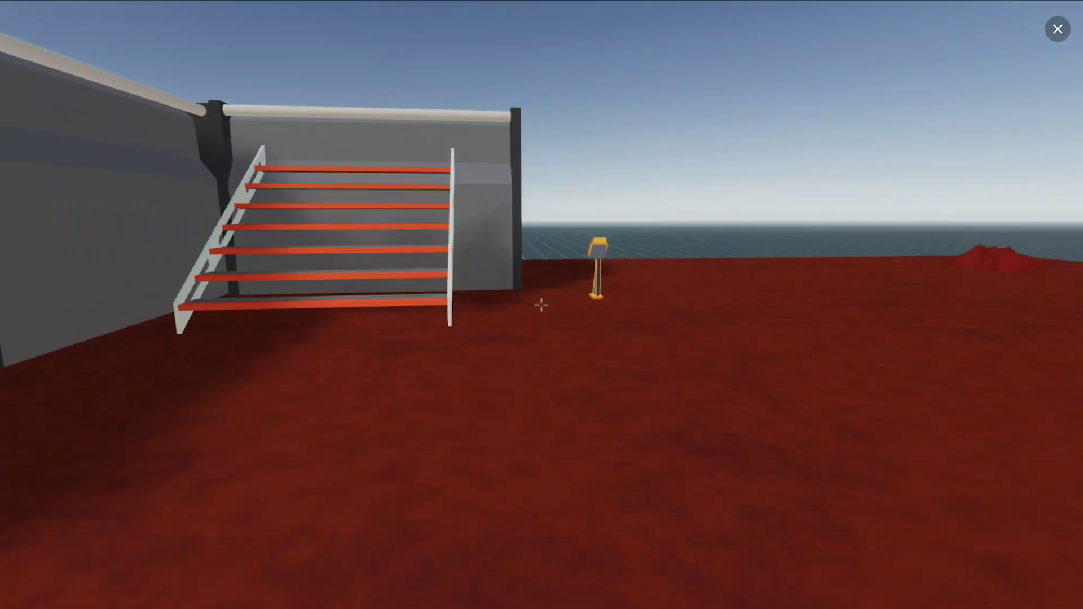
{"action": "key", "text": "w"}
{"action": "key", "text": "d"}
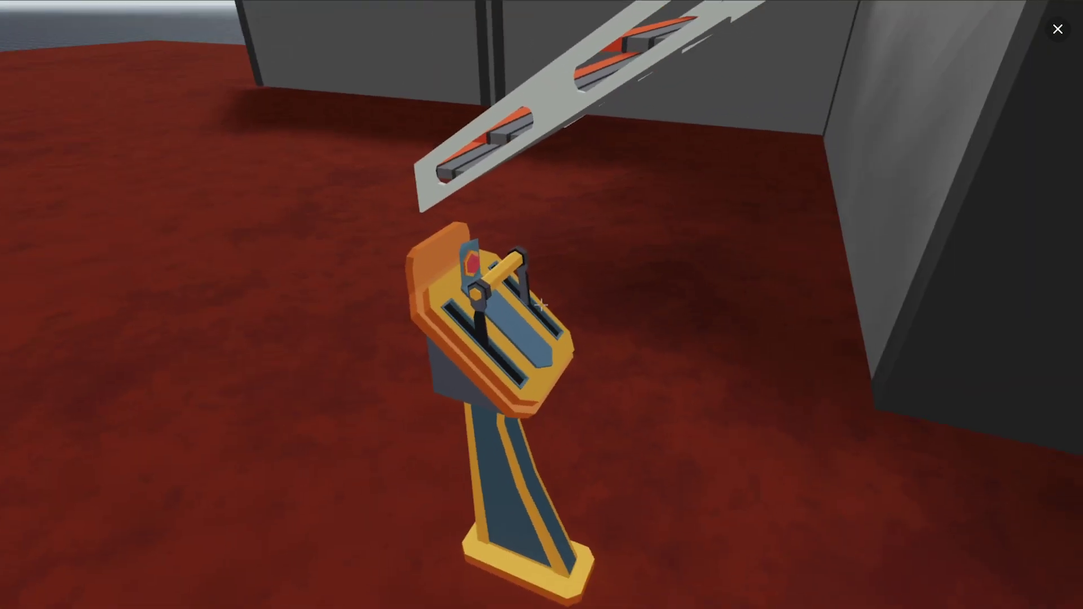
{"action": "left_click", "coordinate": [541, 305]}
{"action": "key", "text": "a"}
{"action": "key", "text": "w"}
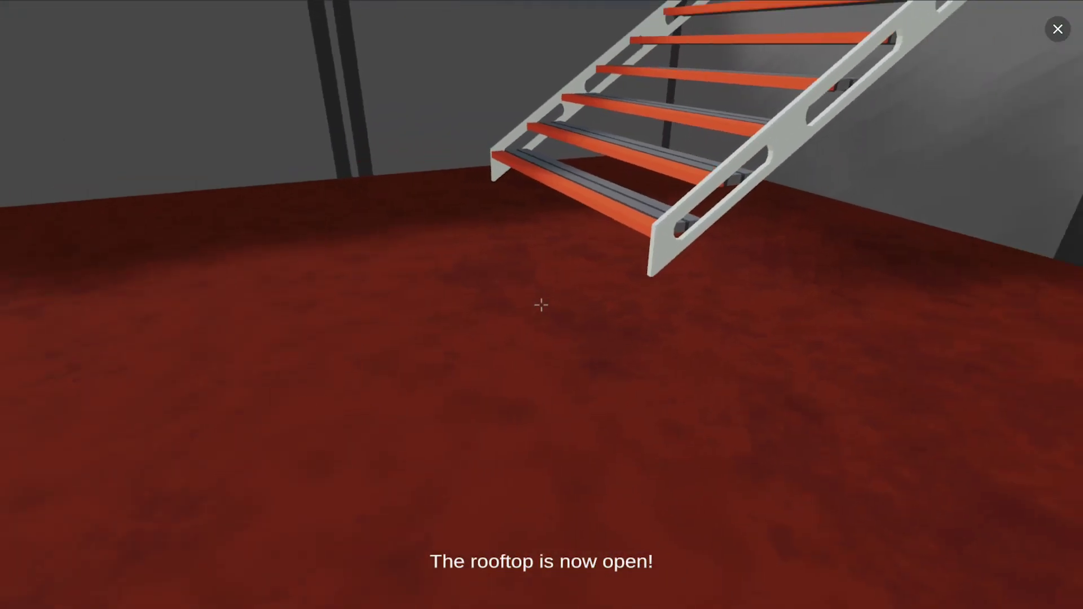
{"action": "key", "text": "Down"}
{"action": "key", "text": "Left"}
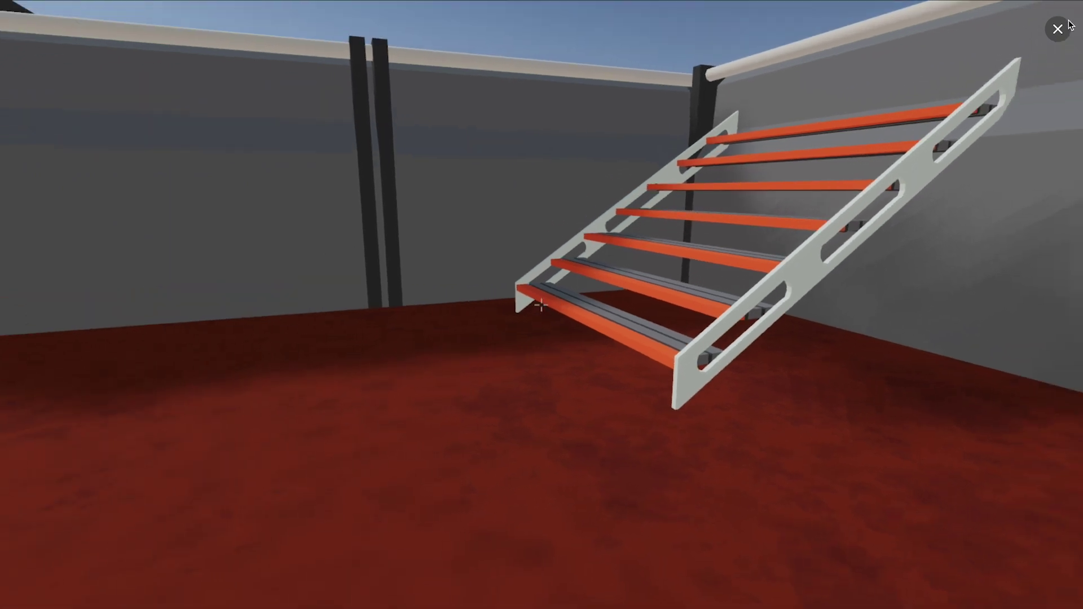
{"action": "left_click", "coordinate": [1057, 28]}
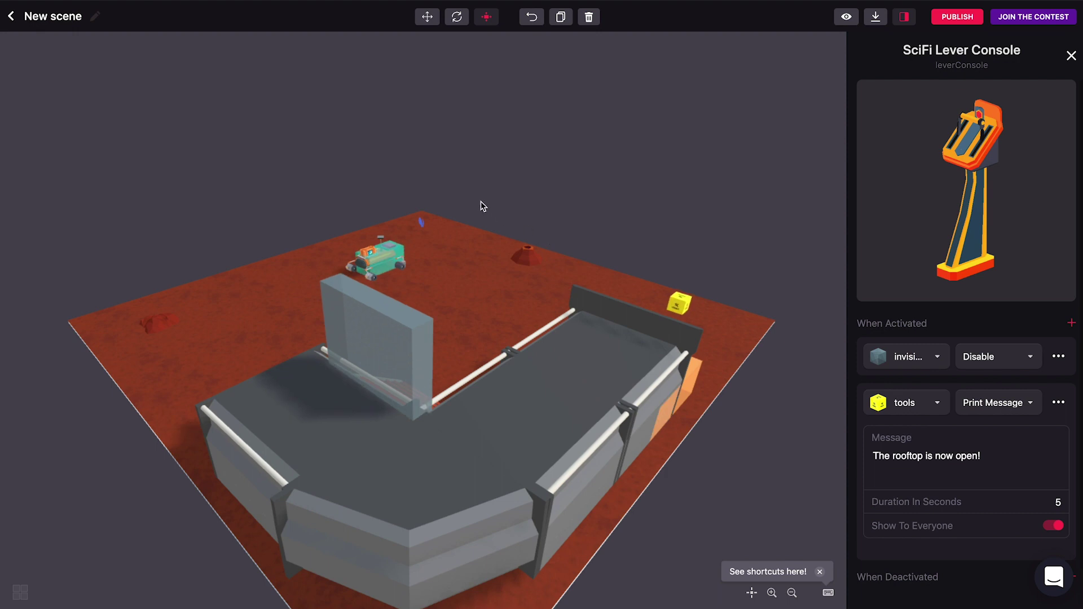
Add a When Clicked action that targets tools to the click area around the rover
{"action": "left_click_drag", "start_coordinate": [524, 208], "coordinate": [486, 220]}
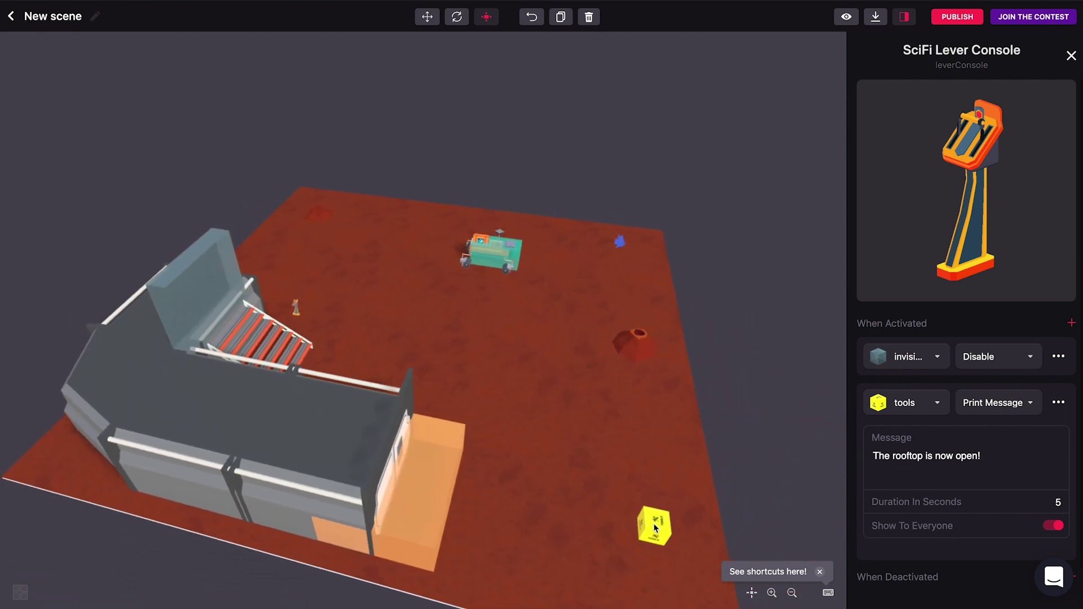
{"action": "left_click", "coordinate": [518, 263]}
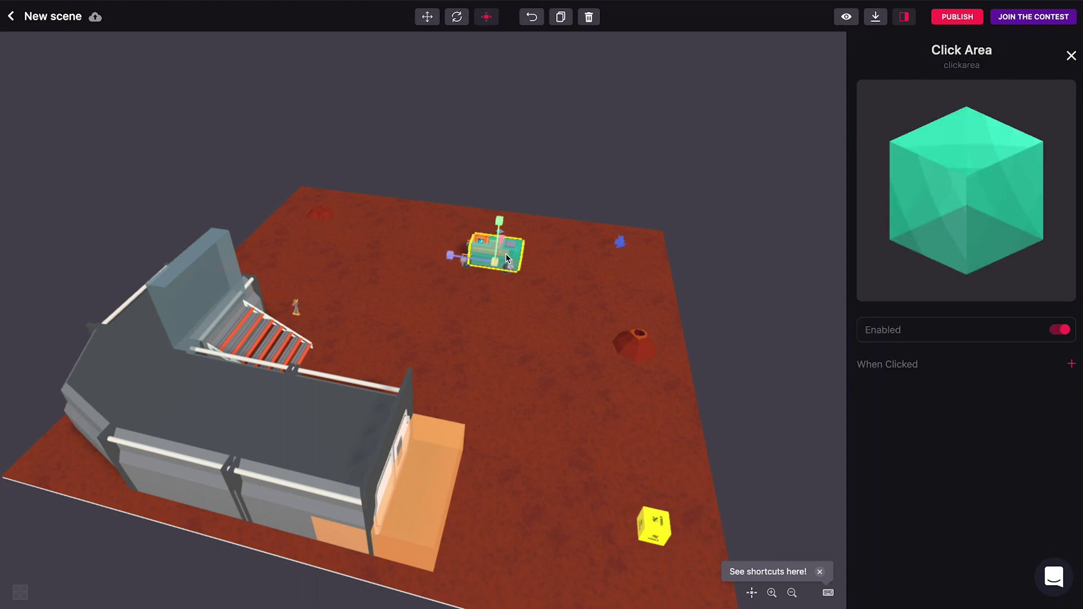
{"action": "left_click", "coordinate": [1071, 366]}
{"action": "left_click", "coordinate": [943, 405]}
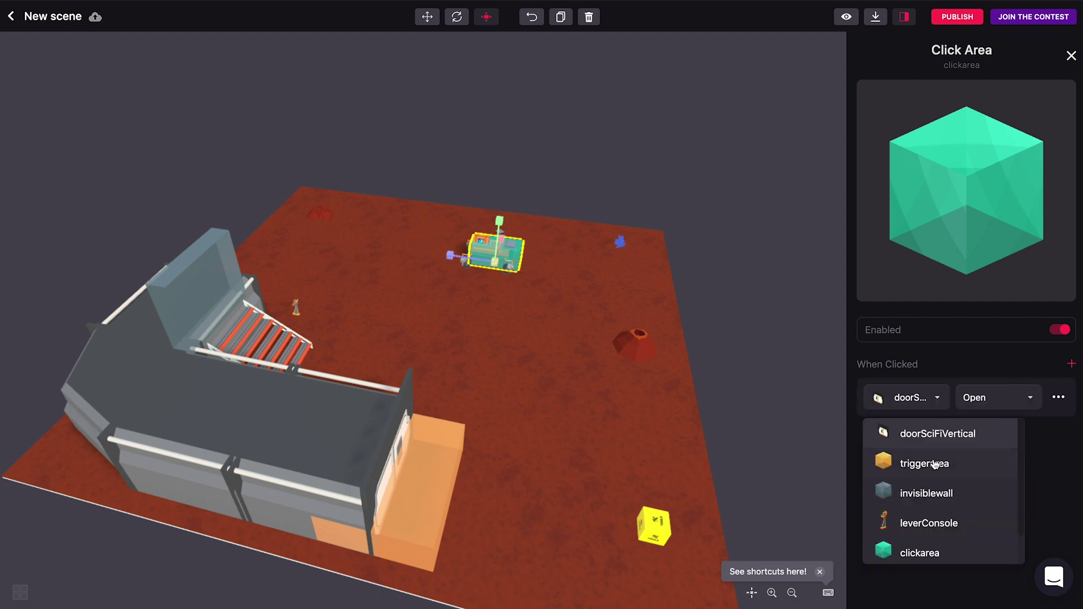
{"action": "scroll", "coordinate": [933, 515], "scroll_direction": "down", "scroll_amount": 1}
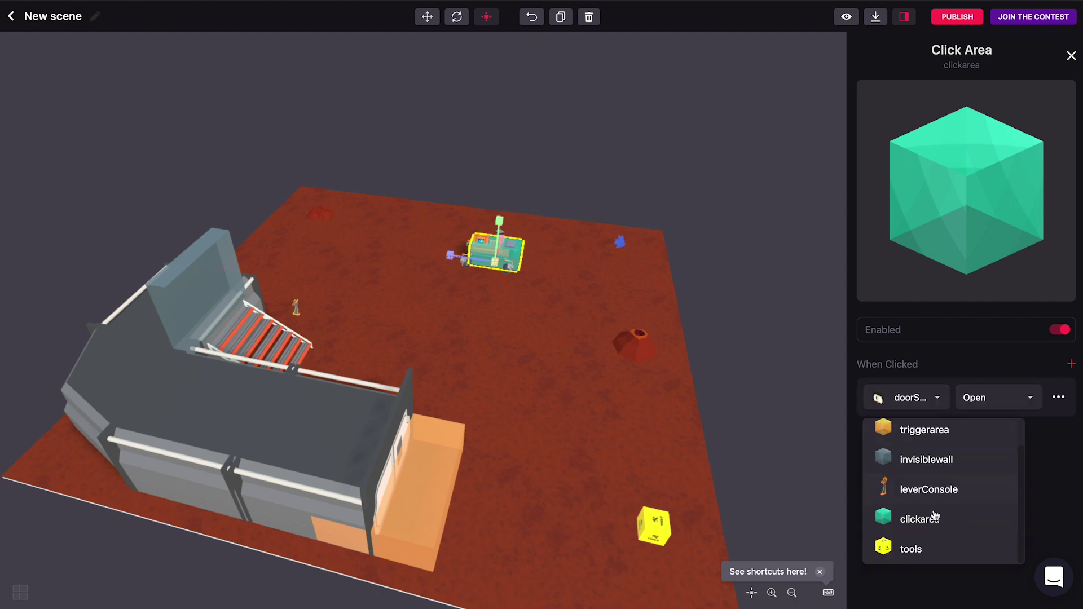
{"action": "left_click", "coordinate": [910, 549]}
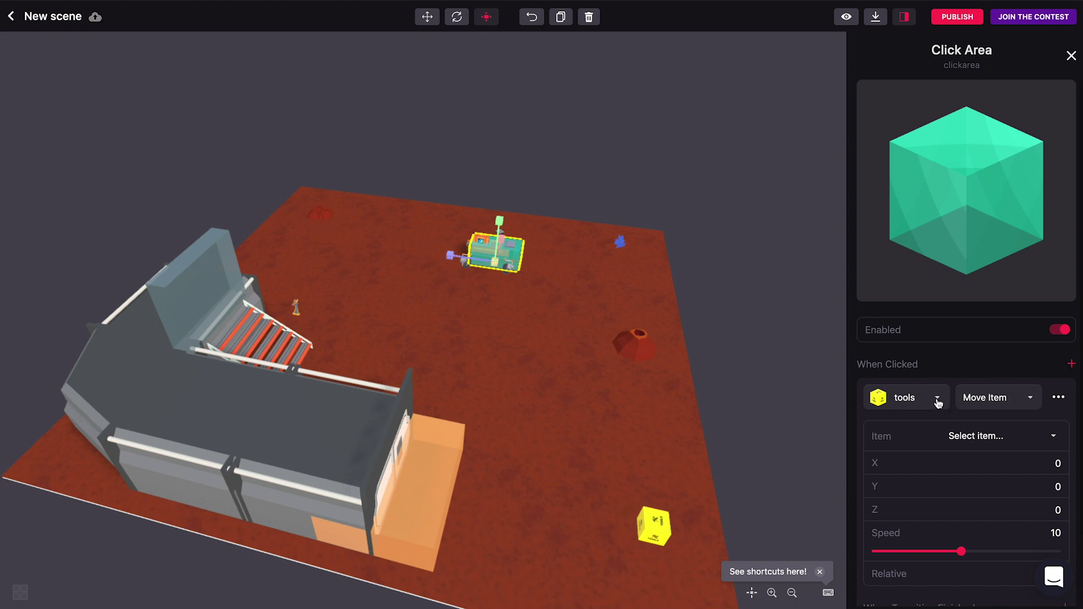
Set the click area's Move Item action to move the rover by 1 on Z, keeping Relative enabled
{"action": "left_click", "coordinate": [1035, 444]}
{"action": "scroll", "coordinate": [977, 564], "scroll_direction": "down", "scroll_amount": 3}
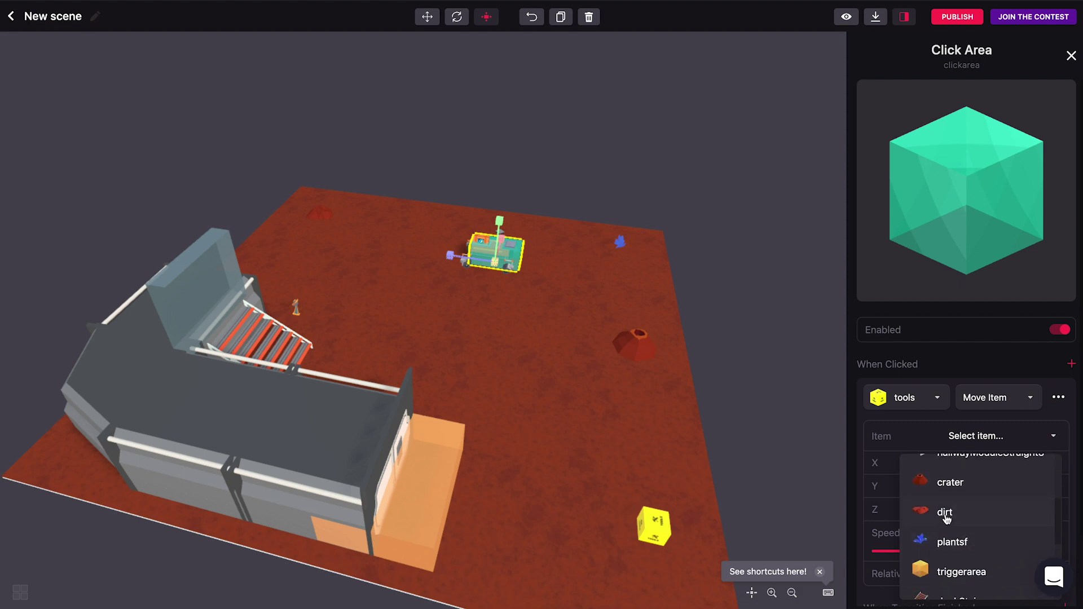
{"action": "scroll", "coordinate": [958, 570], "scroll_direction": "down", "scroll_amount": 2}
{"action": "left_click", "coordinate": [948, 568]}
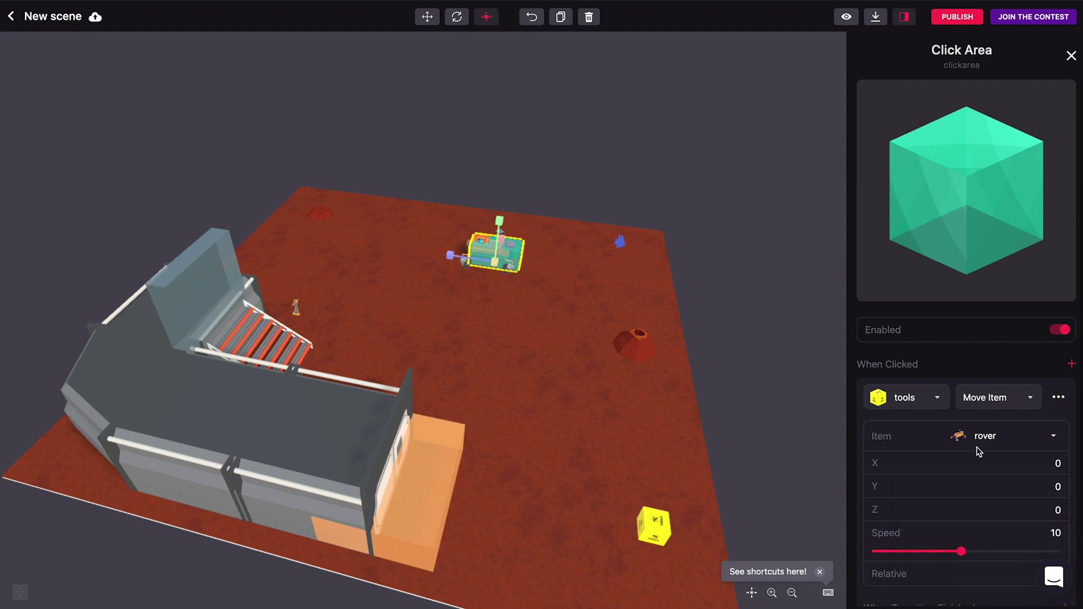
{"action": "scroll", "coordinate": [971, 462], "scroll_direction": "down", "scroll_amount": 2}
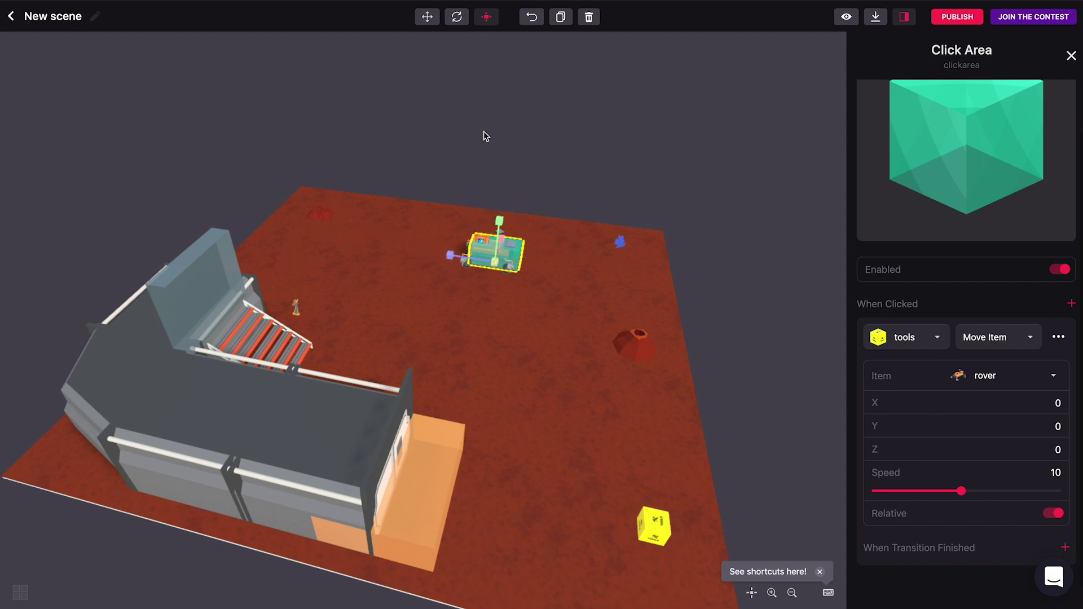
{"action": "double_click", "coordinate": [1054, 449]}
{"action": "type", "text": "1"}
{"action": "left_click", "coordinate": [1052, 514]}
{"action": "left_click", "coordinate": [1052, 514]}
Preview the scene, walk up to the rover and activate it to check its movement, and return to the editor
{"action": "left_click", "coordinate": [846, 16]}
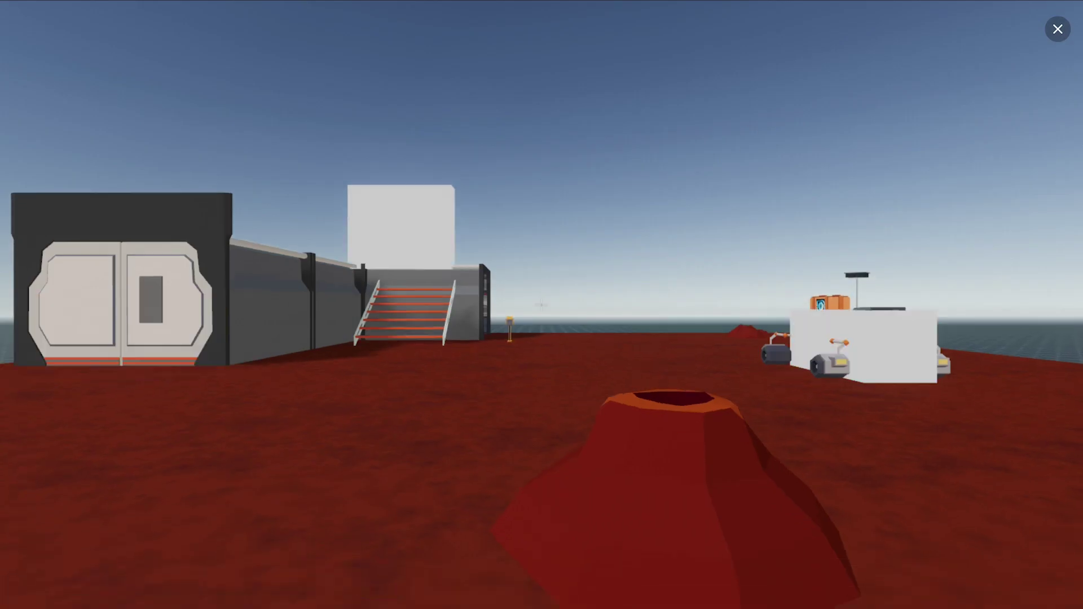
{"action": "left_click", "coordinate": [696, 185]}
{"action": "key", "text": "w"}
{"action": "key", "text": "w"}
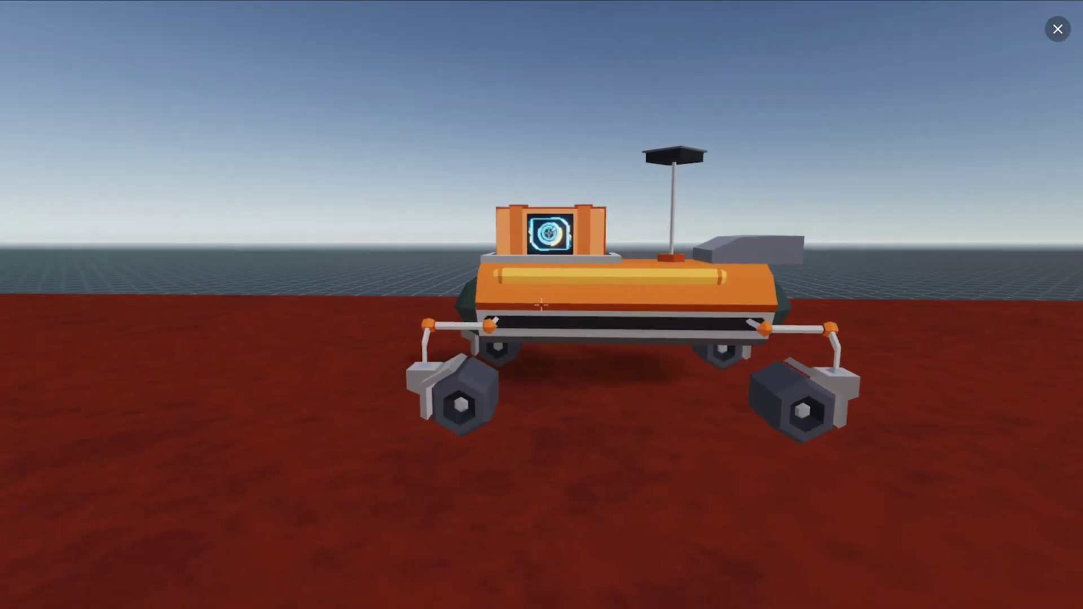
{"action": "key", "text": "d"}
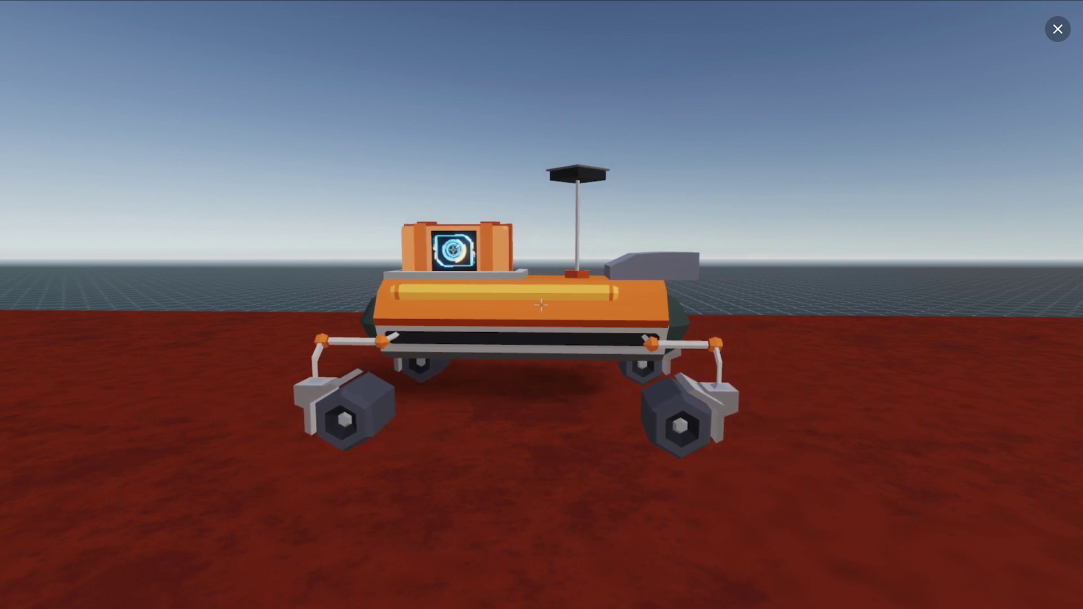
{"action": "key", "text": "d"}
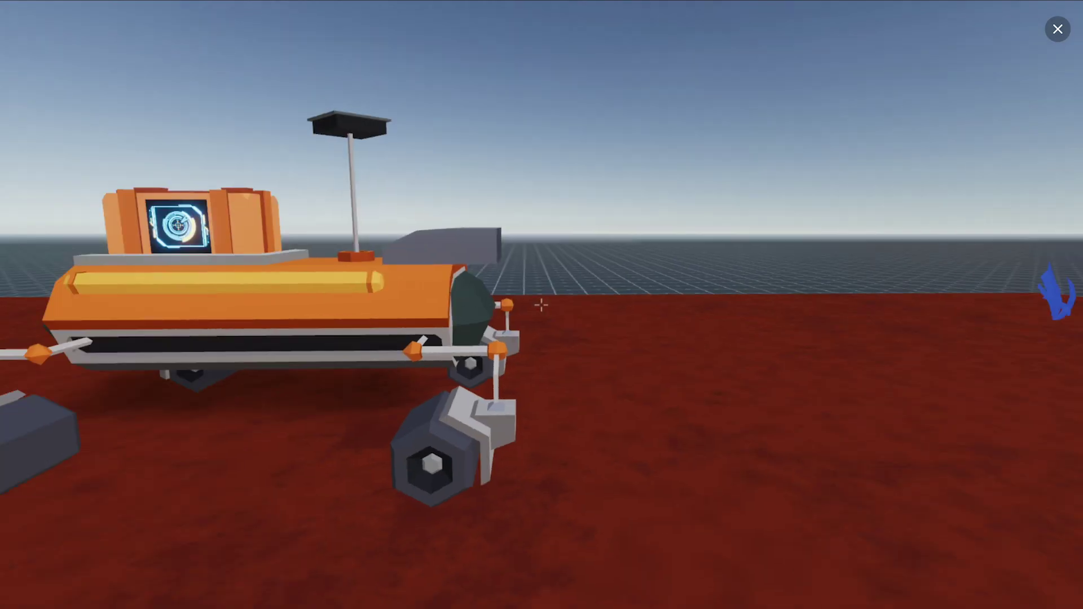
{"action": "key", "text": "d"}
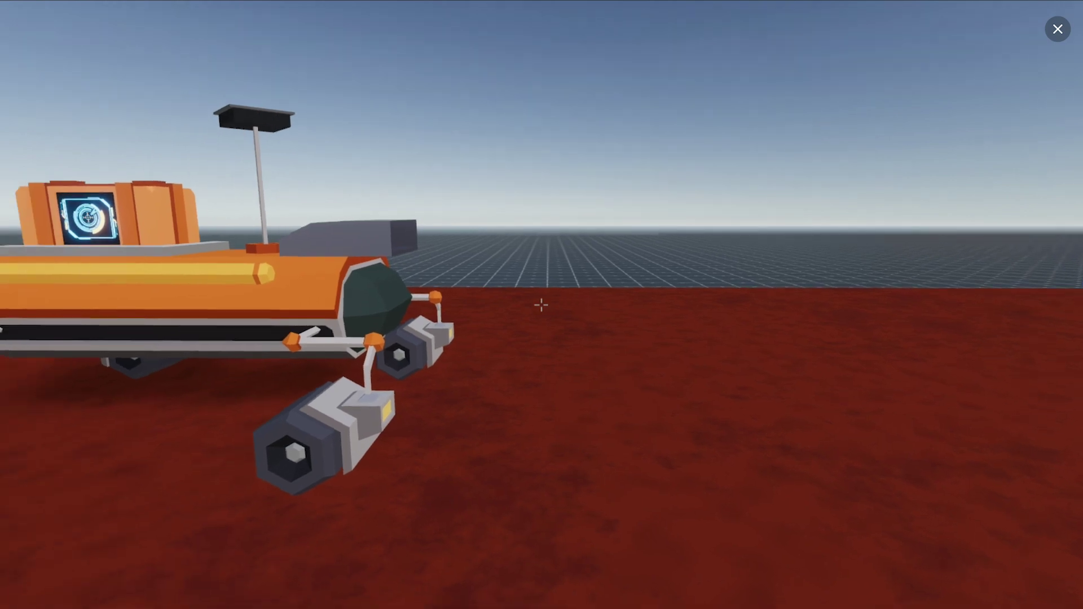
{"action": "key", "text": "d"}
{"action": "key", "text": "w"}
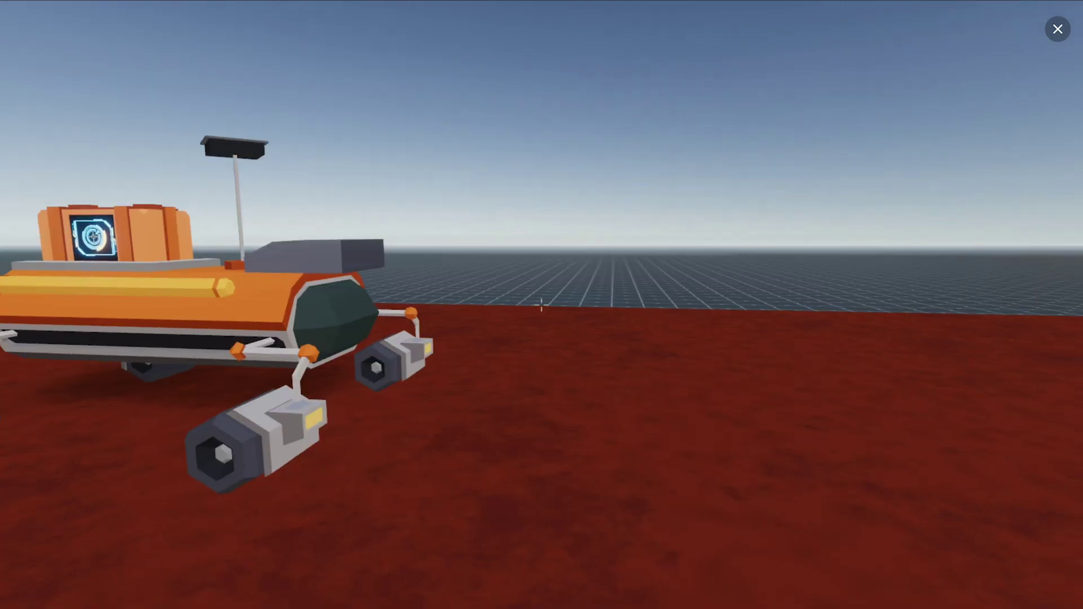
{"action": "key", "text": "s"}
{"action": "key", "text": "d"}
{"action": "key", "text": "a"}
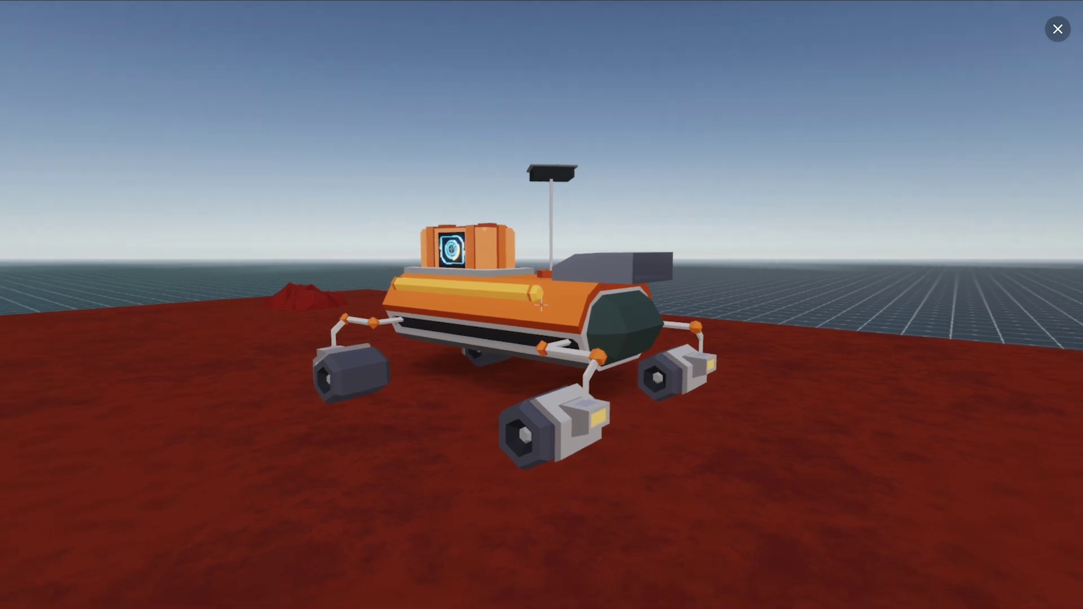
{"action": "left_click", "coordinate": [1057, 29]}
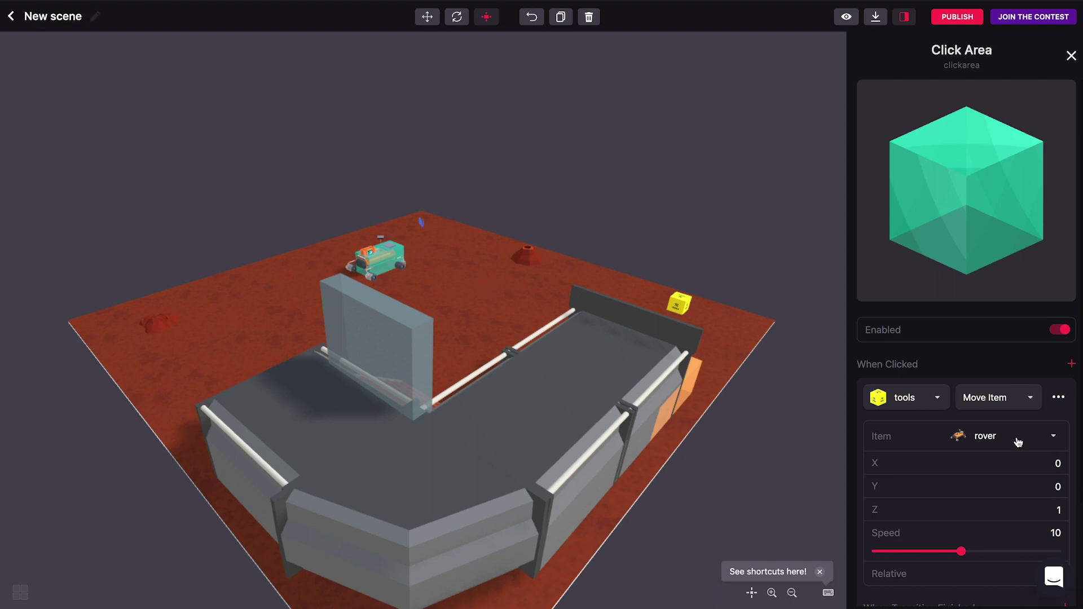
Change the click area's tools action from Move Item to Interval, with an interval of 2 seconds
{"action": "scroll", "coordinate": [950, 399], "scroll_direction": "down", "scroll_amount": 2}
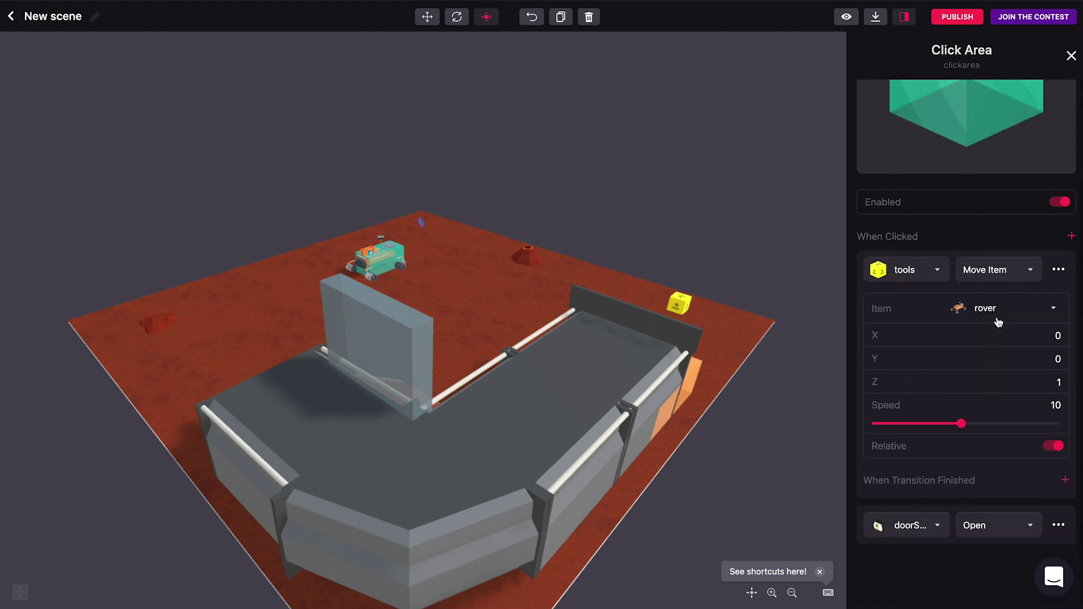
{"action": "left_click", "coordinate": [1031, 276]}
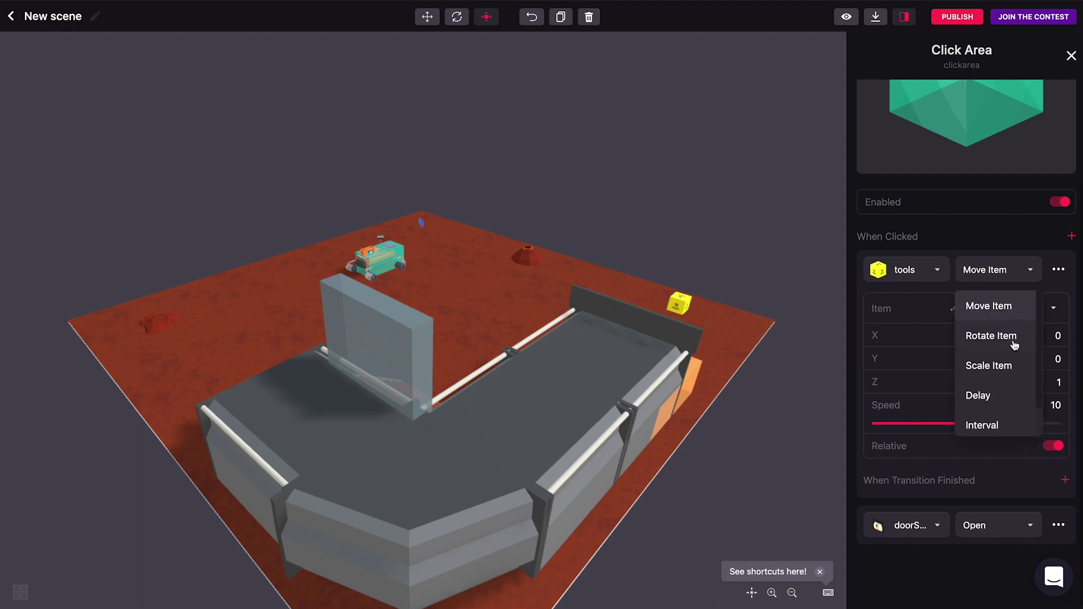
{"action": "left_click", "coordinate": [1007, 427]}
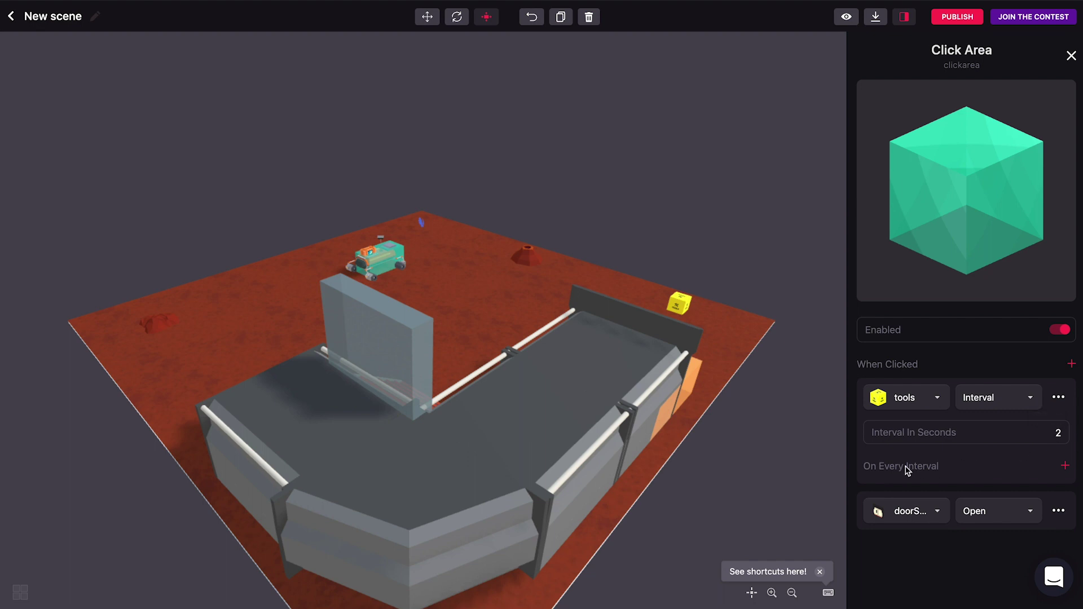
Add an On Every Interval action in which tools uses Move Item to shift the rover by 1 on Z
{"action": "left_click", "coordinate": [1064, 468]}
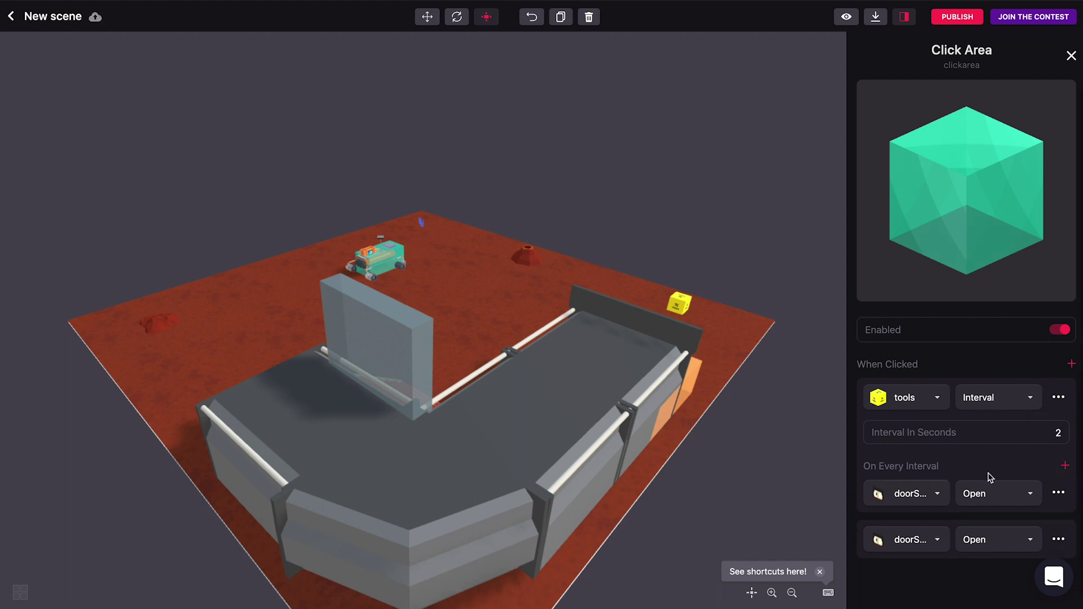
{"action": "left_click", "coordinate": [936, 495]}
{"action": "scroll", "coordinate": [928, 429], "scroll_direction": "down", "scroll_amount": 1}
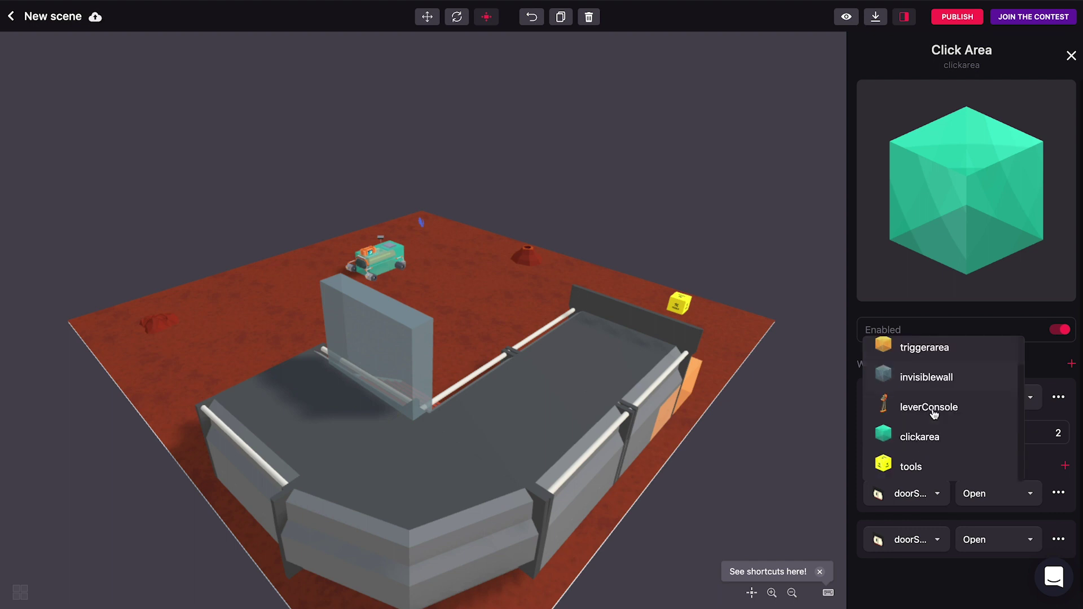
{"action": "left_click", "coordinate": [915, 466]}
{"action": "scroll", "coordinate": [1000, 525], "scroll_direction": "down", "scroll_amount": 1}
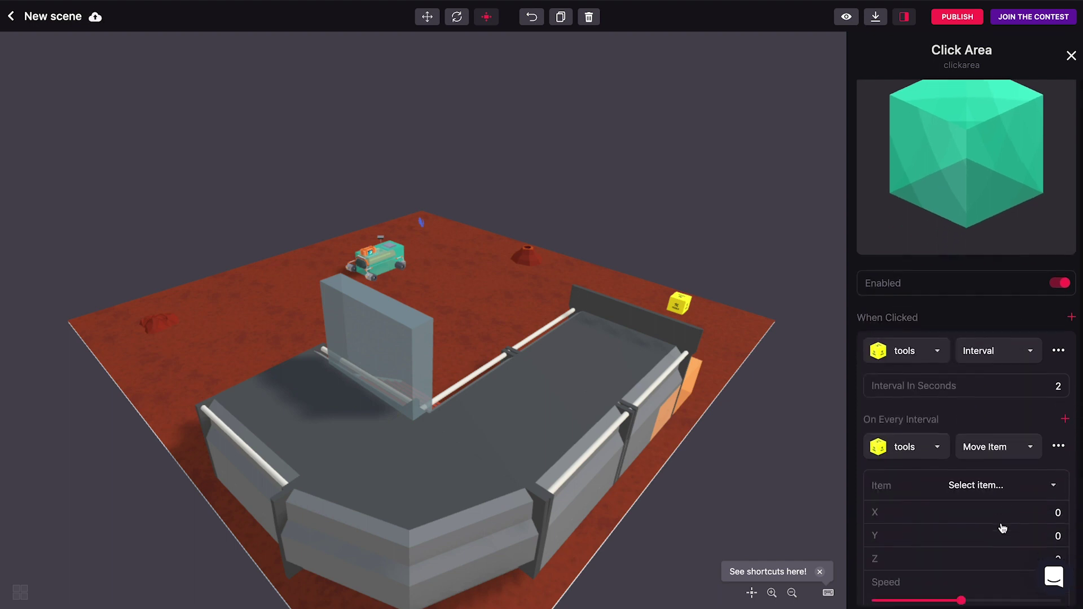
{"action": "left_click", "coordinate": [1051, 484]}
{"action": "scroll", "coordinate": [993, 444], "scroll_direction": "down", "scroll_amount": 5}
{"action": "left_click", "coordinate": [953, 458]}
{"action": "scroll", "coordinate": [1041, 553], "scroll_direction": "down", "scroll_amount": 3}
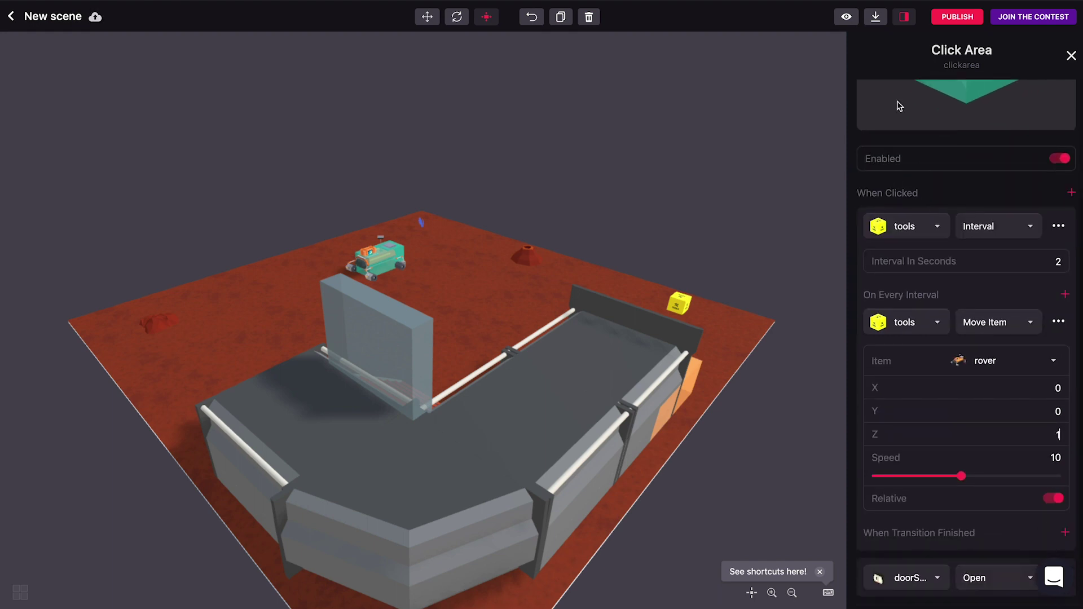
Preview the scene again, activate the rover and watch its repeated movement from several sides, and return to the editor
{"action": "left_click", "coordinate": [846, 17]}
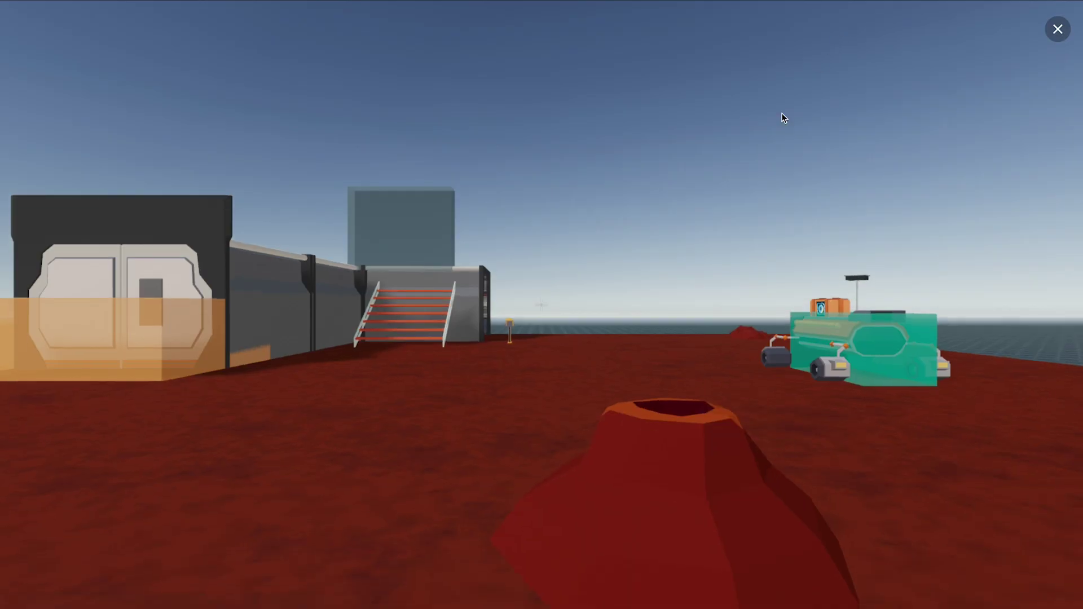
{"action": "left_click", "coordinate": [752, 154]}
{"action": "key", "text": "w"}
{"action": "key", "text": "w"}
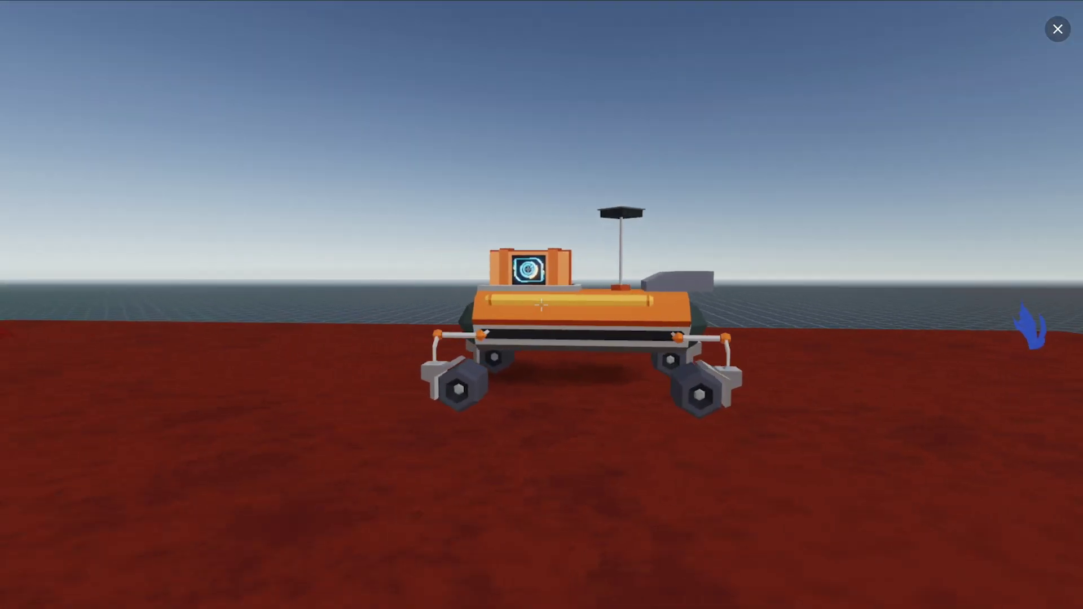
{"action": "key", "text": "d"}
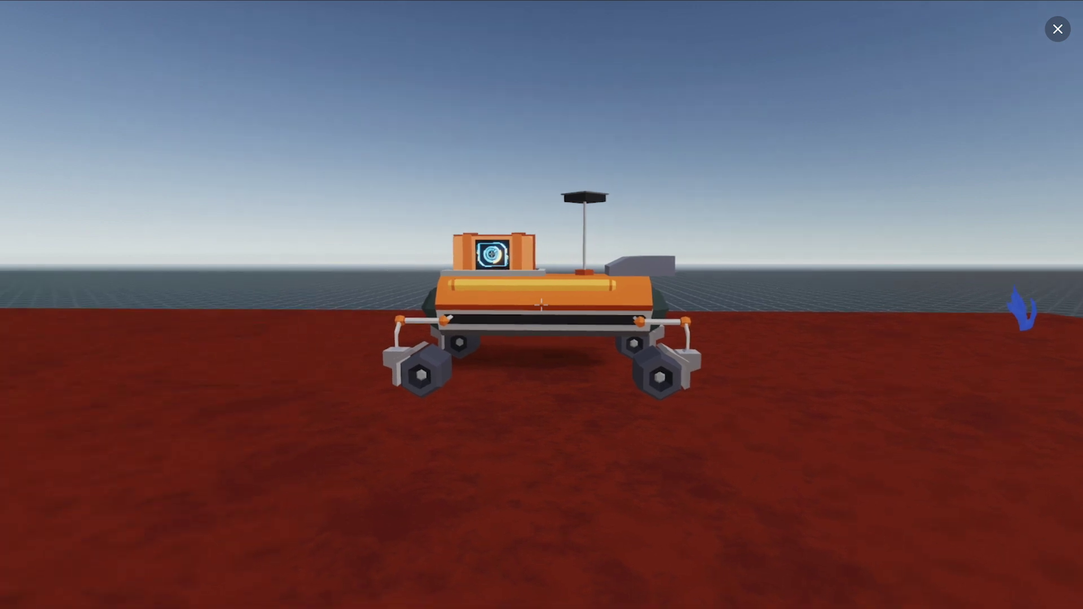
{"action": "key", "text": "d"}
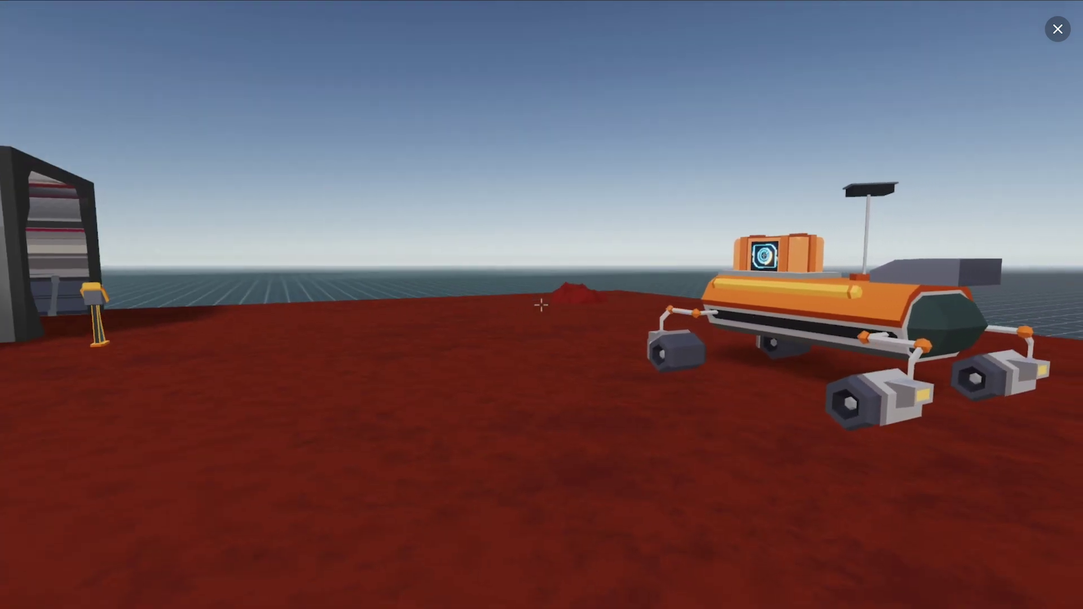
{"action": "key", "text": "a"}
{"action": "key", "text": "a"}
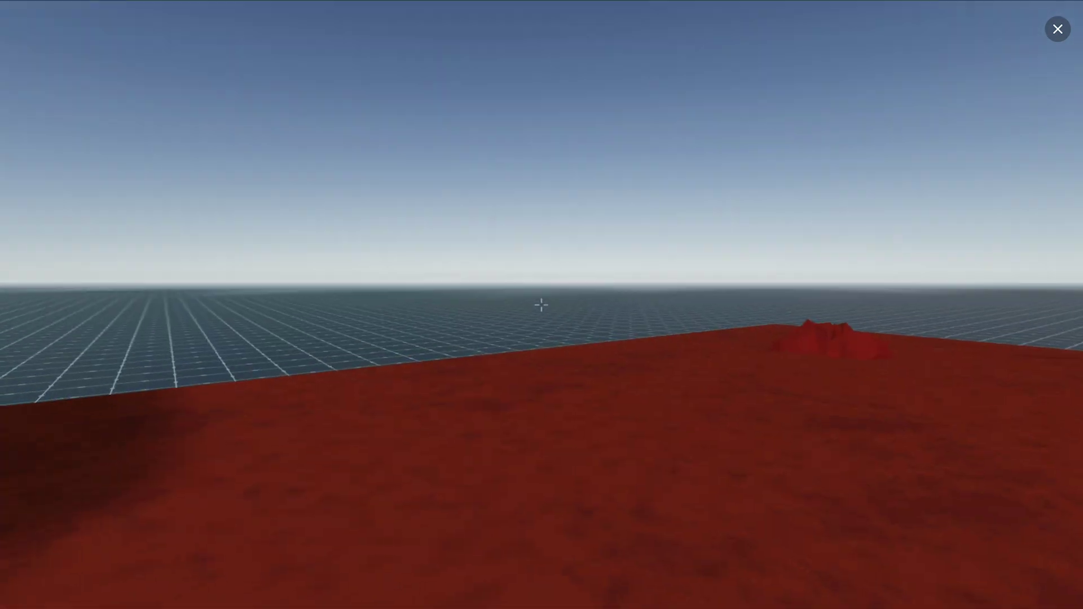
{"action": "key", "text": "d"}
{"action": "key", "text": "d"}
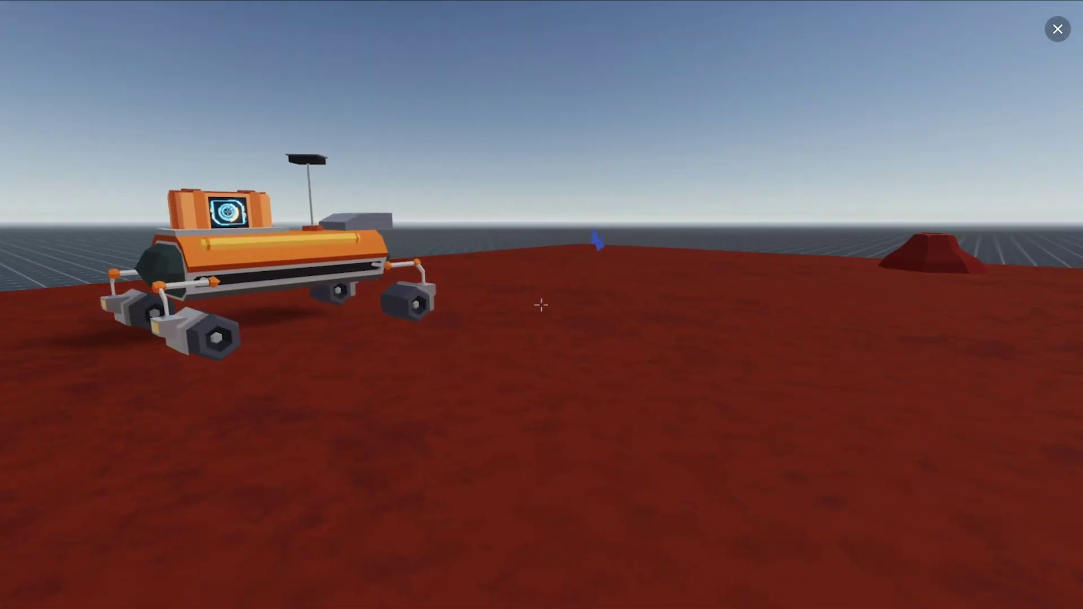
{"action": "key", "text": "Escape"}
{"action": "left_click", "coordinate": [1057, 29]}
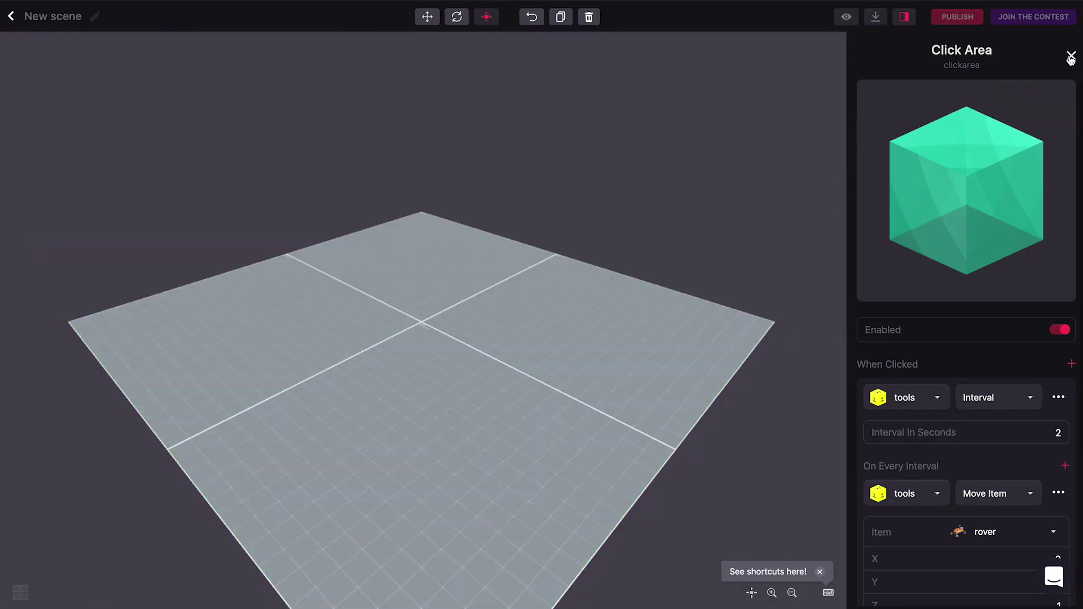
Close the click area's properties and place an Indicator Arrow from the Toolbox on the ground near the rover
{"action": "left_click", "coordinate": [1070, 57]}
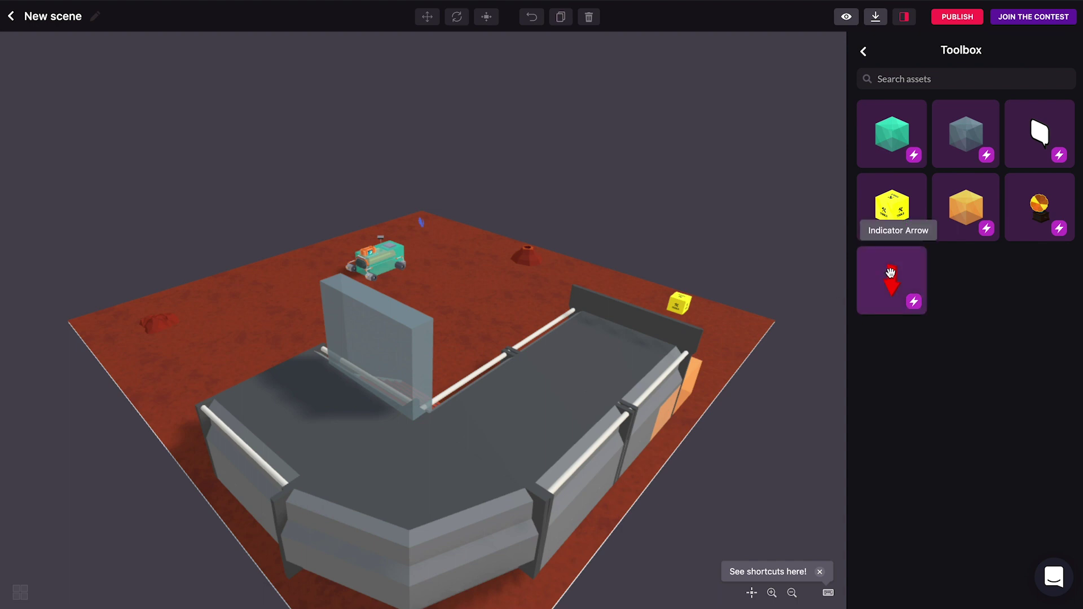
{"action": "left_click_drag", "start_coordinate": [892, 282], "coordinate": [421, 252]}
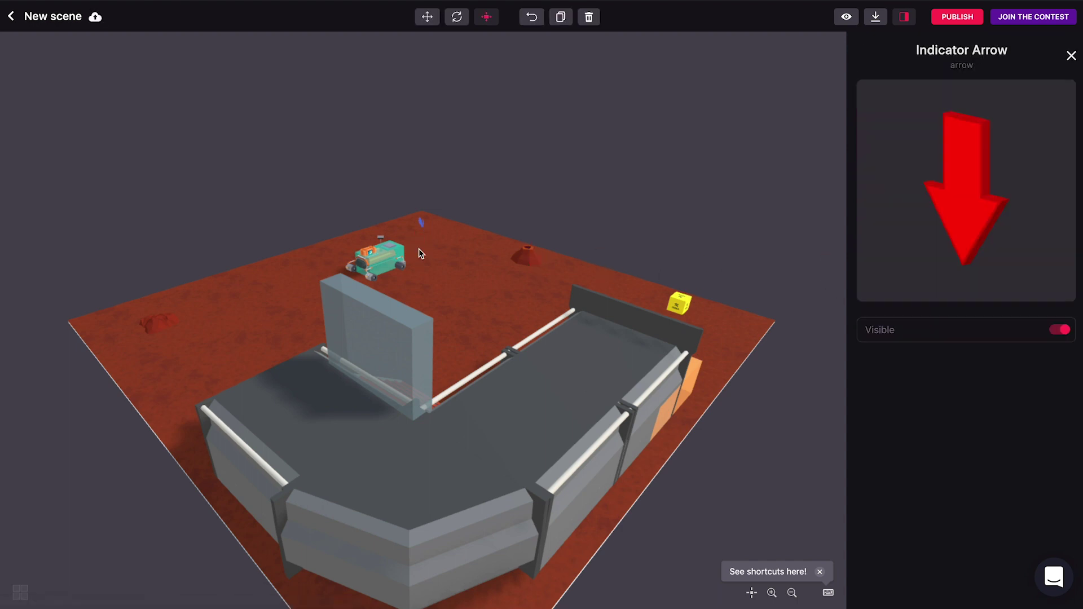
{"action": "scroll", "coordinate": [421, 252], "scroll_direction": "up", "scroll_amount": 5}
{"action": "left_click_drag", "start_coordinate": [331, 186], "coordinate": [400, 177]}
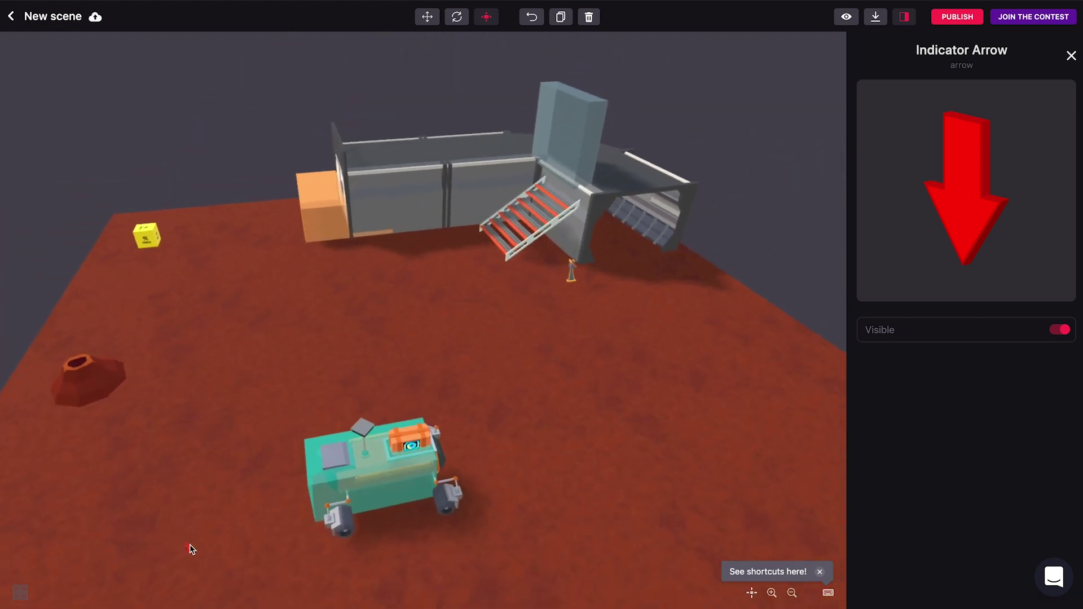
Move the Indicator Arrow from the ground to above the top of the rover, checking its placement from another side
{"action": "left_click_drag", "start_coordinate": [191, 555], "coordinate": [277, 479]}
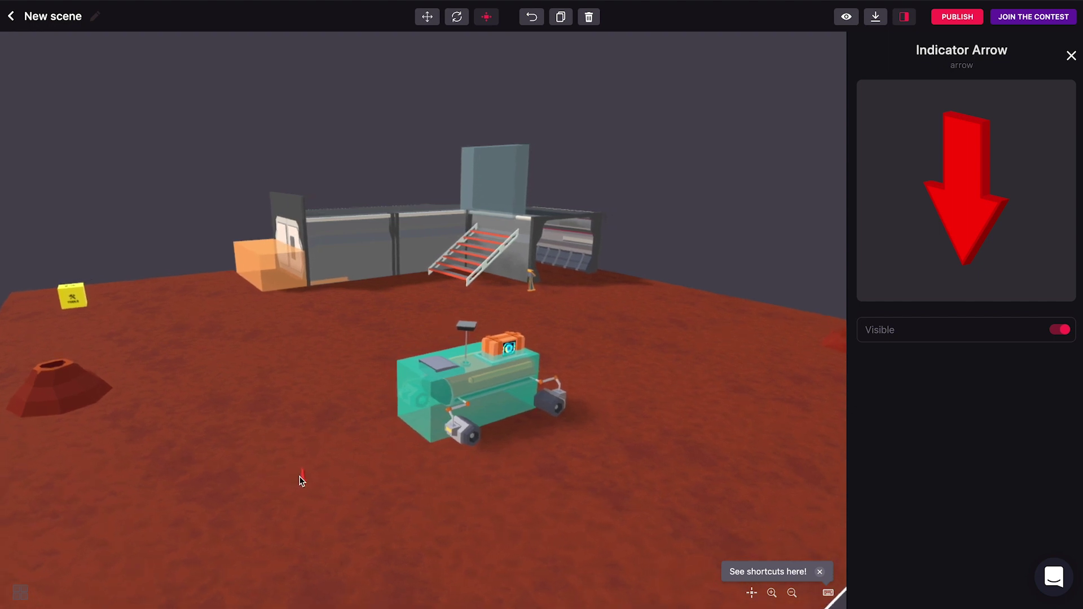
{"action": "left_click", "coordinate": [302, 458]}
{"action": "left_click_drag", "start_coordinate": [344, 433], "coordinate": [431, 400]}
{"action": "left_click", "coordinate": [427, 17]}
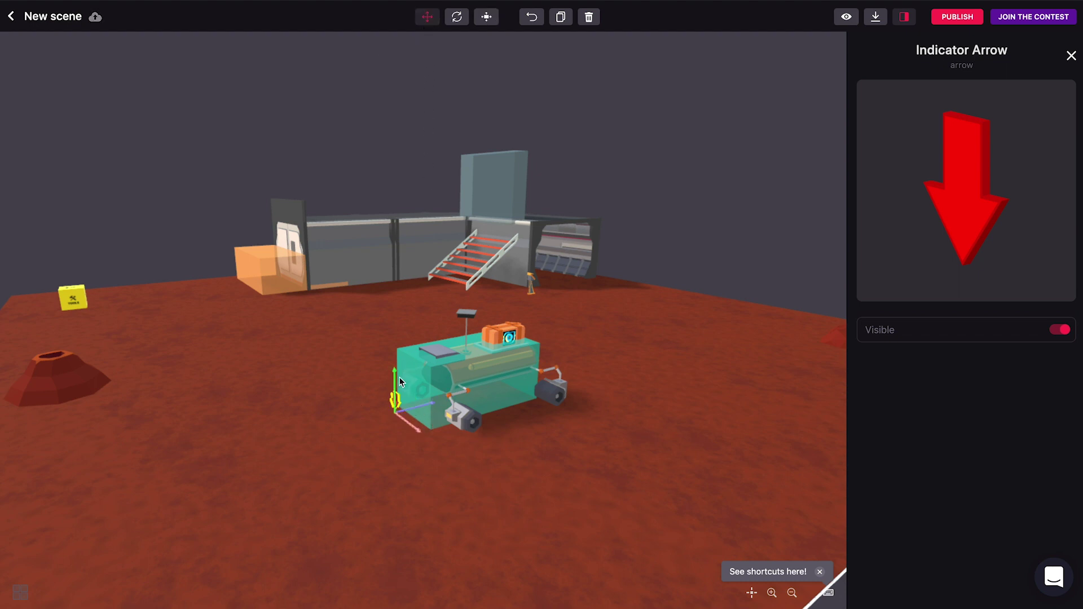
{"action": "left_click_drag", "start_coordinate": [394, 371], "coordinate": [394, 297]}
{"action": "left_click_drag", "start_coordinate": [427, 334], "coordinate": [537, 328]}
{"action": "left_click_drag", "start_coordinate": [685, 253], "coordinate": [502, 277]}
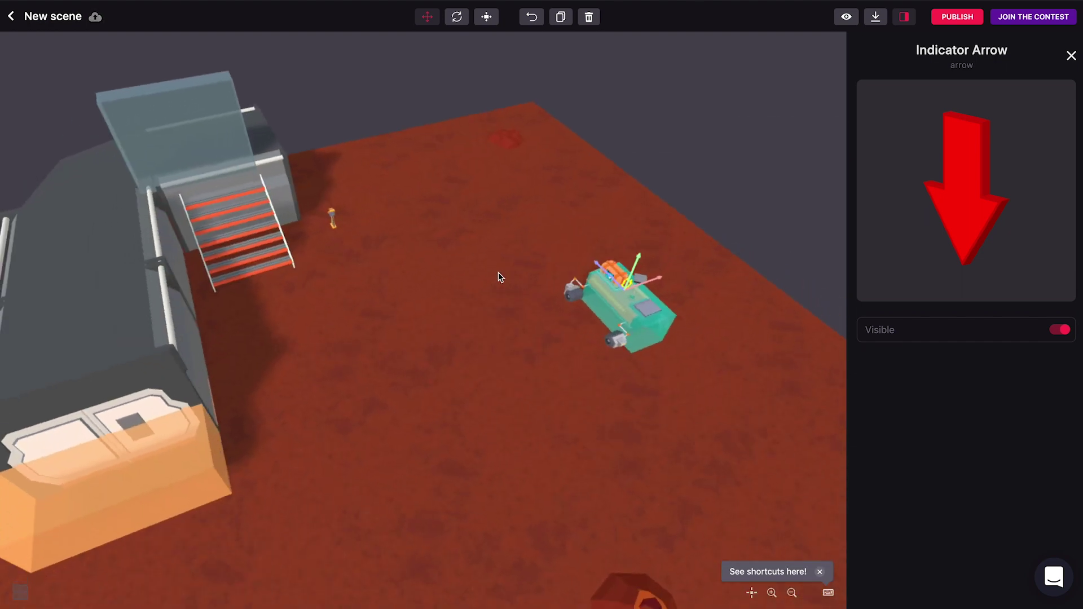
{"action": "scroll", "coordinate": [643, 268], "scroll_direction": "up", "scroll_amount": 3}
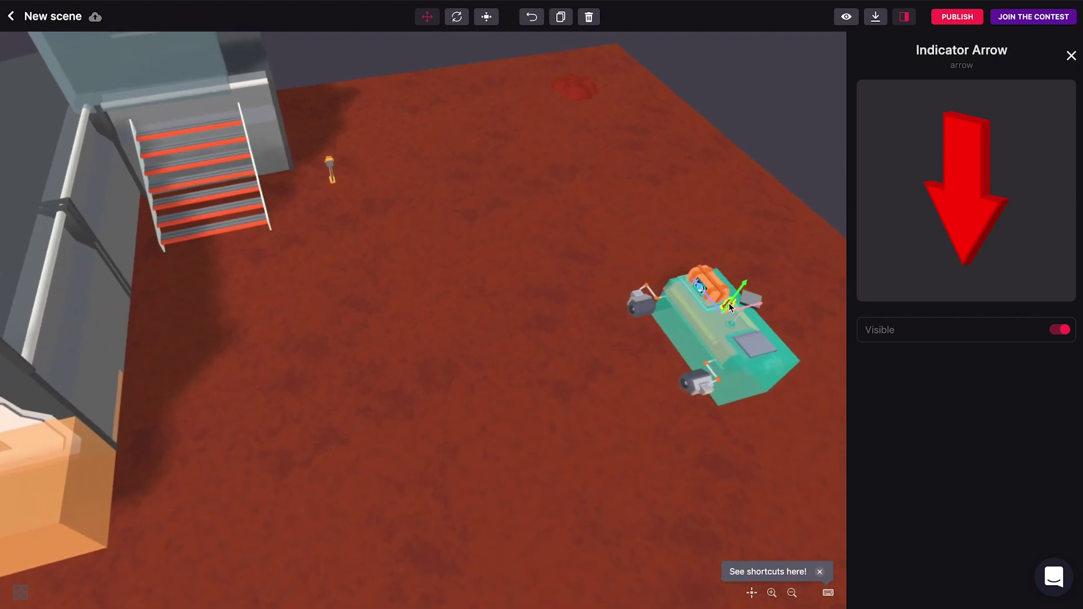
Remove the last door Open action from the When Clicked actions of the rover's click area
{"action": "left_click", "coordinate": [702, 328]}
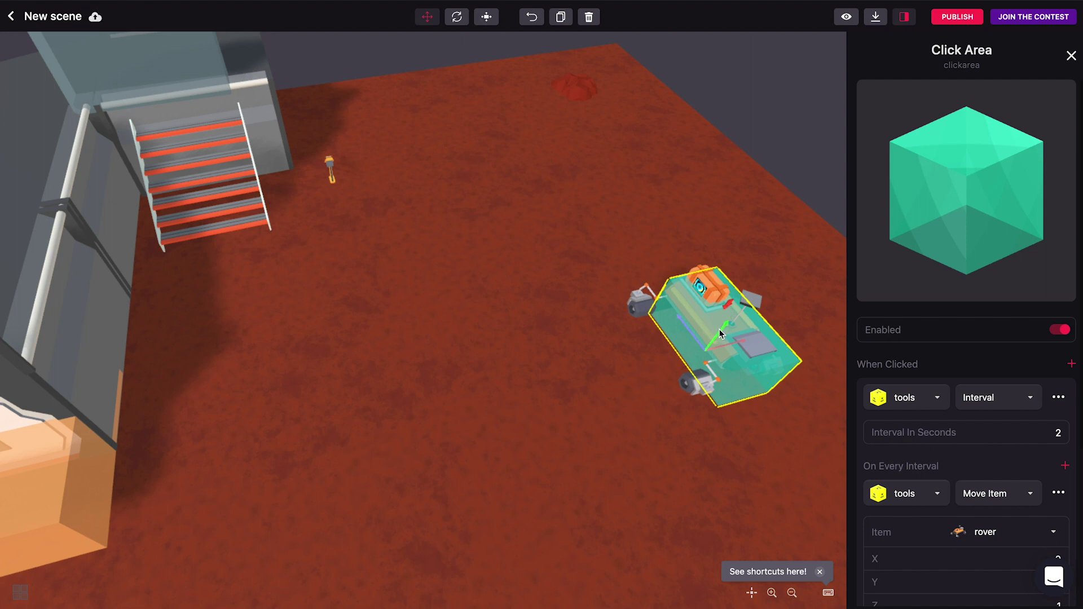
{"action": "scroll", "coordinate": [993, 473], "scroll_direction": "down", "scroll_amount": 3}
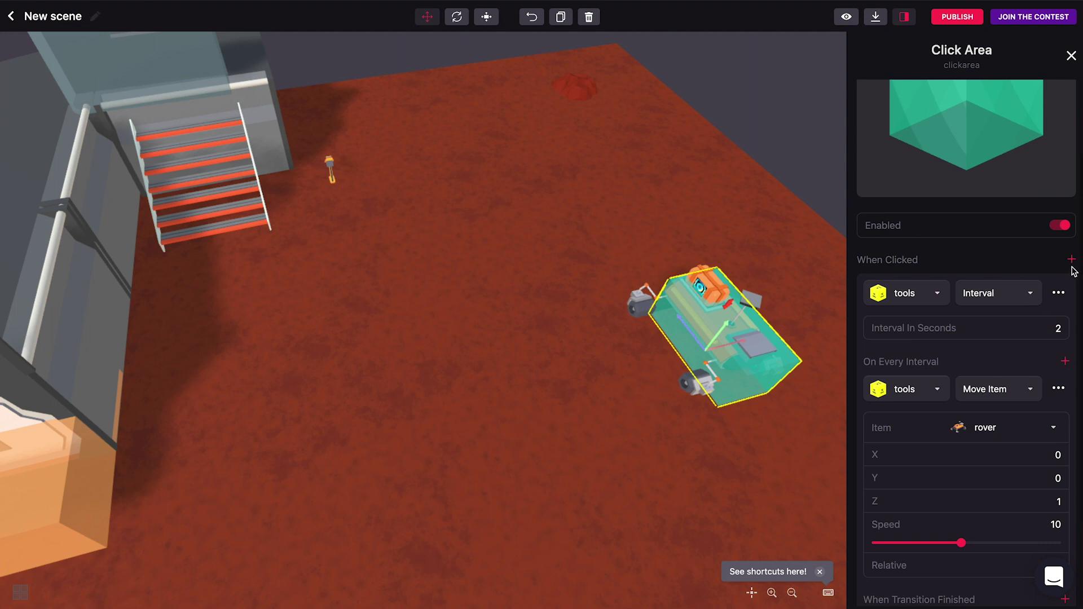
{"action": "scroll", "coordinate": [990, 415], "scroll_direction": "down", "scroll_amount": 3}
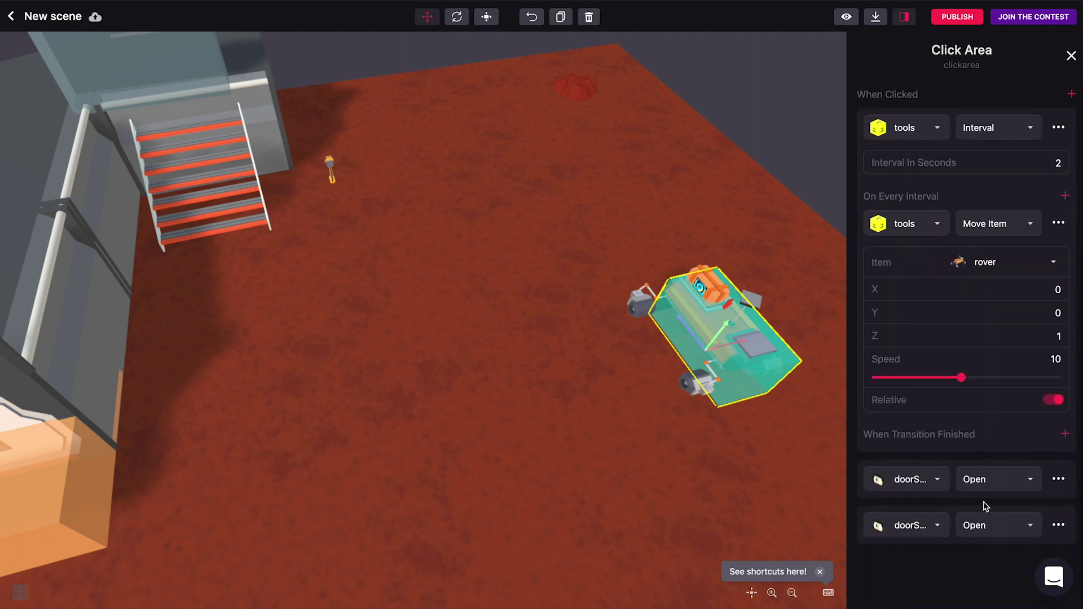
{"action": "left_click", "coordinate": [1059, 526]}
{"action": "left_click", "coordinate": [977, 586]}
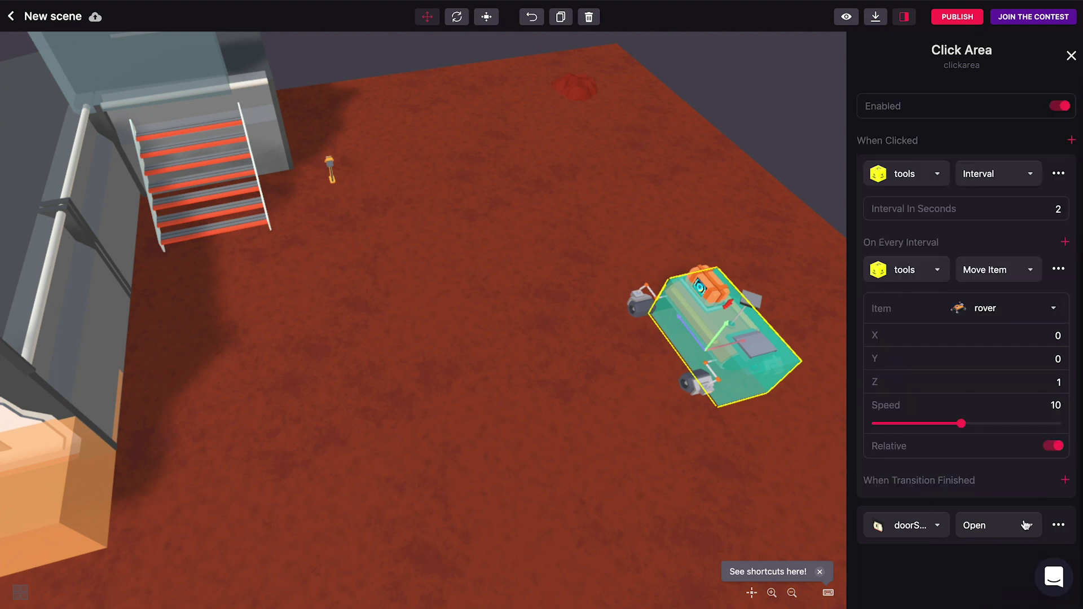
Change the remaining door action under When Clicked to target the arrow with the Hide action
{"action": "left_click", "coordinate": [1057, 526]}
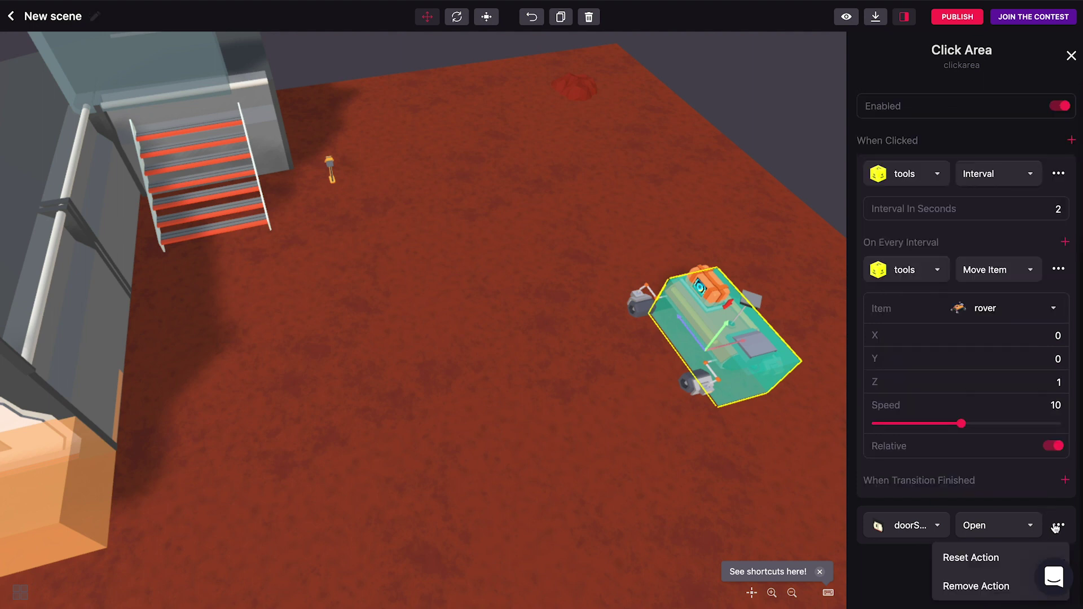
{"action": "left_click", "coordinate": [940, 527]}
{"action": "scroll", "coordinate": [930, 498], "scroll_direction": "down", "scroll_amount": 1}
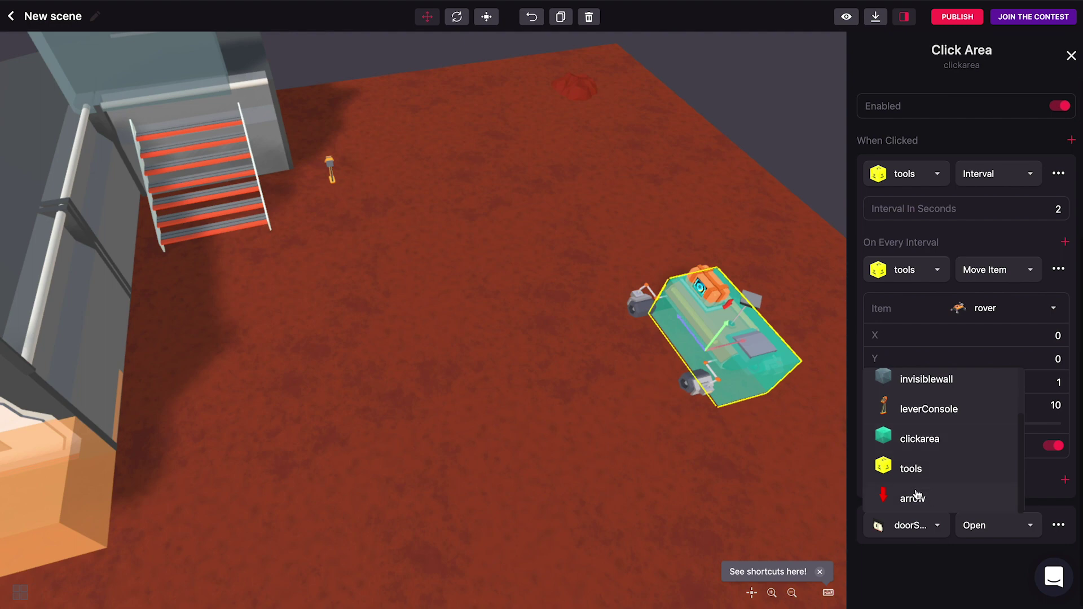
{"action": "left_click", "coordinate": [914, 496]}
{"action": "left_click", "coordinate": [1008, 530]}
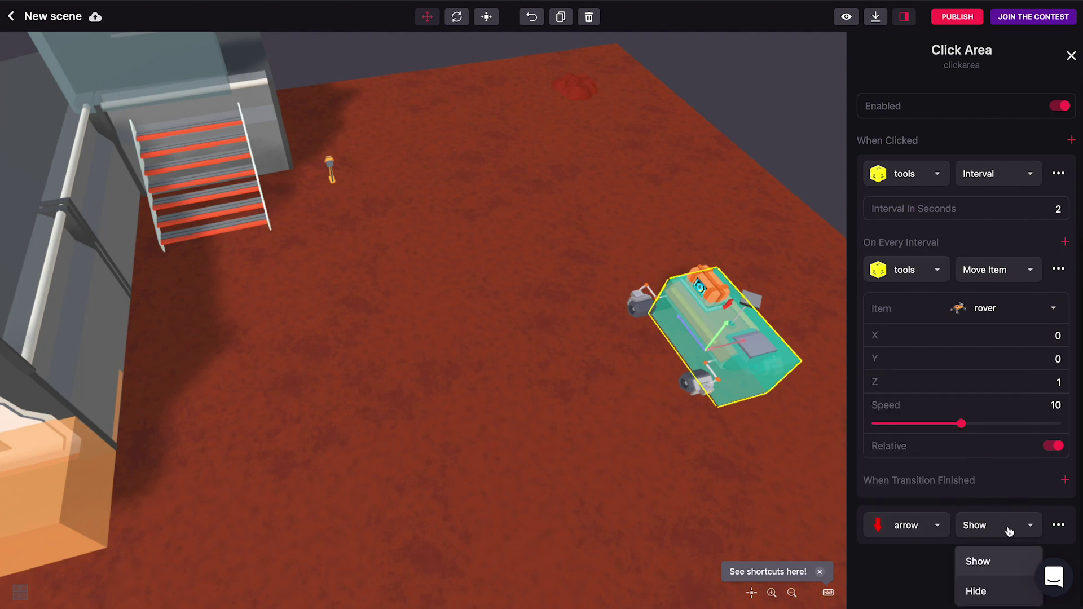
{"action": "left_click", "coordinate": [977, 591]}
Preview the scene, activate the rover to check the arrow's Hide action, and return to the editor with the click area's properties closed
{"action": "left_click", "coordinate": [846, 16]}
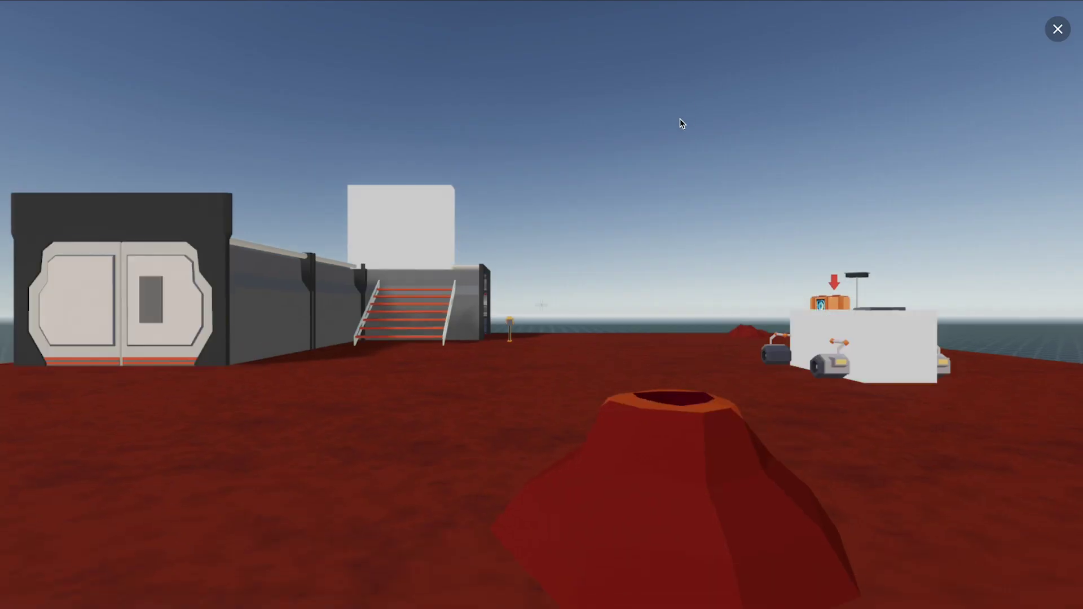
{"action": "key", "text": "w"}
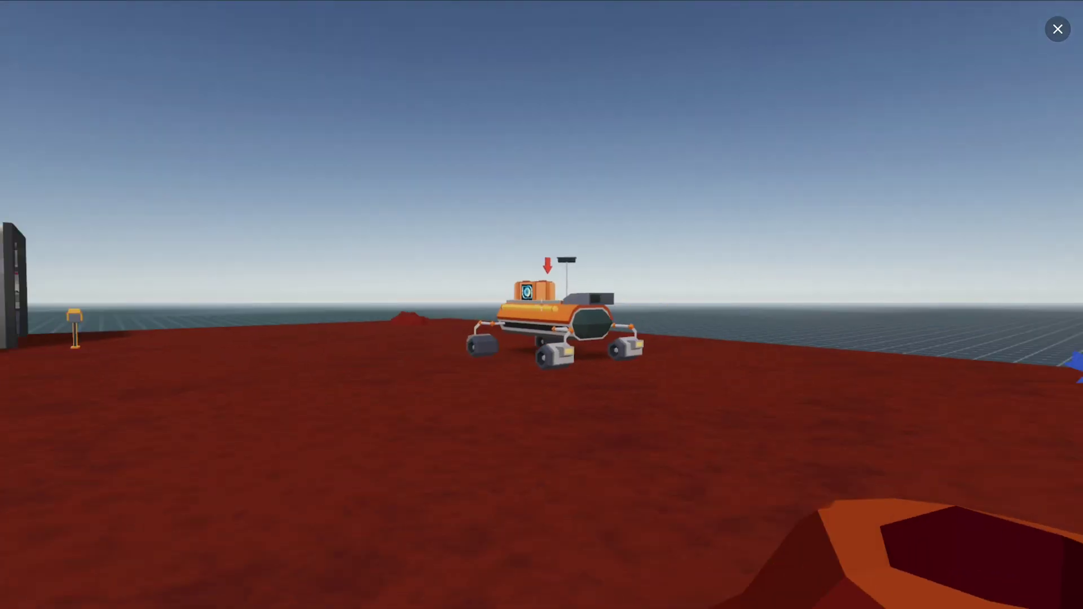
{"action": "key", "text": "w"}
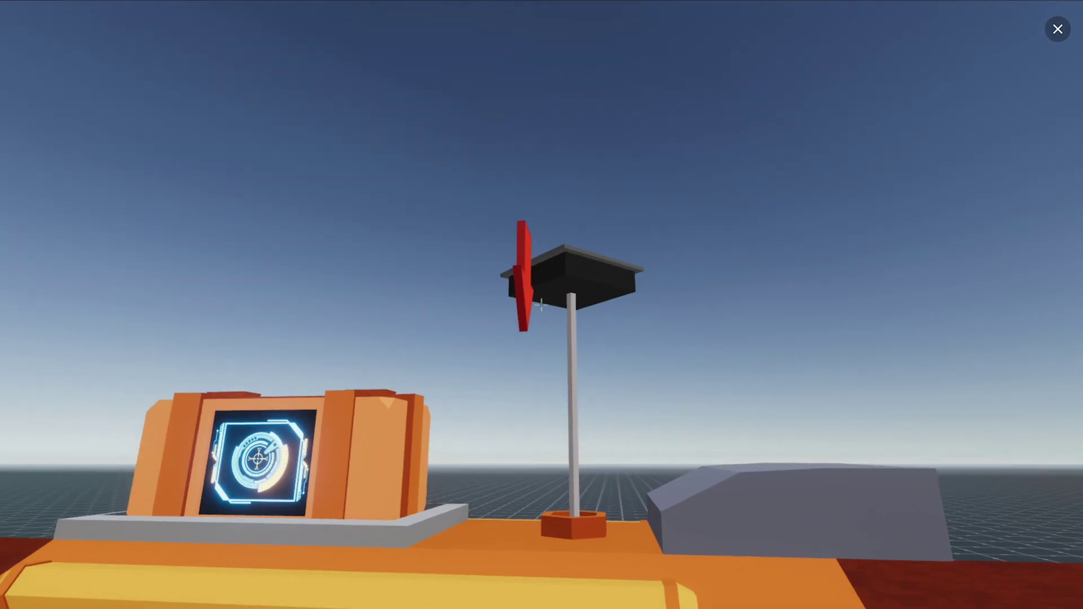
{"action": "key", "text": "a"}
{"action": "key", "text": "s"}
{"action": "key", "text": "d"}
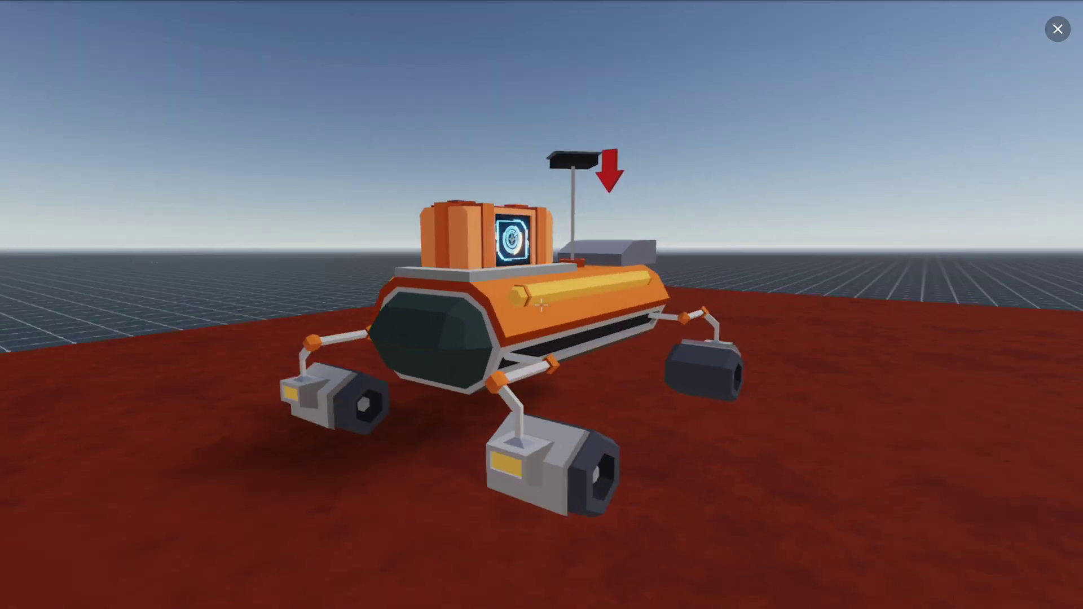
{"action": "key", "text": "s"}
{"action": "key", "text": "d"}
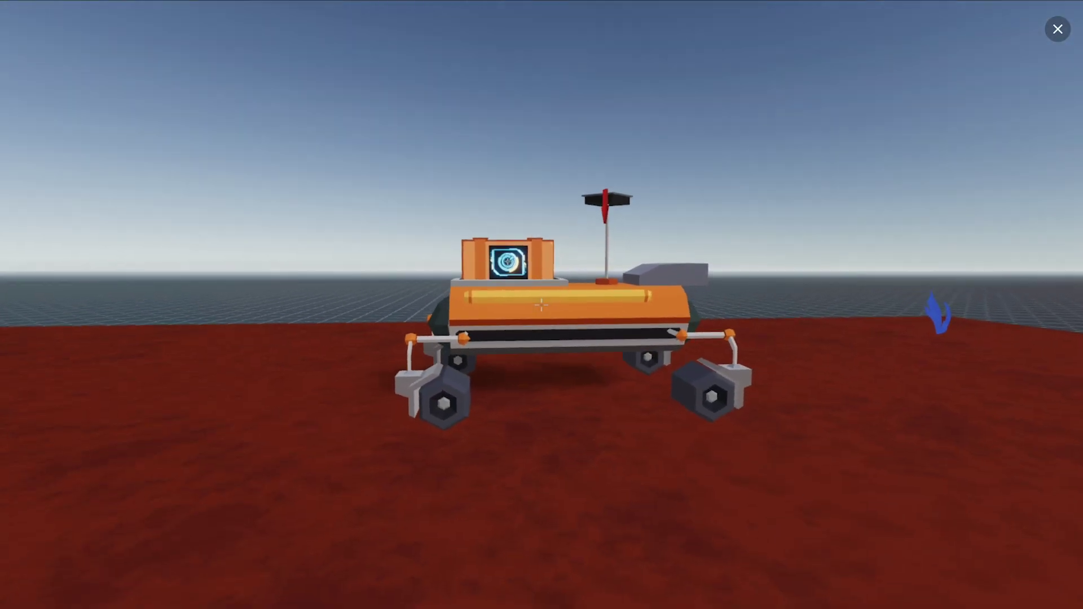
{"action": "key", "text": "d"}
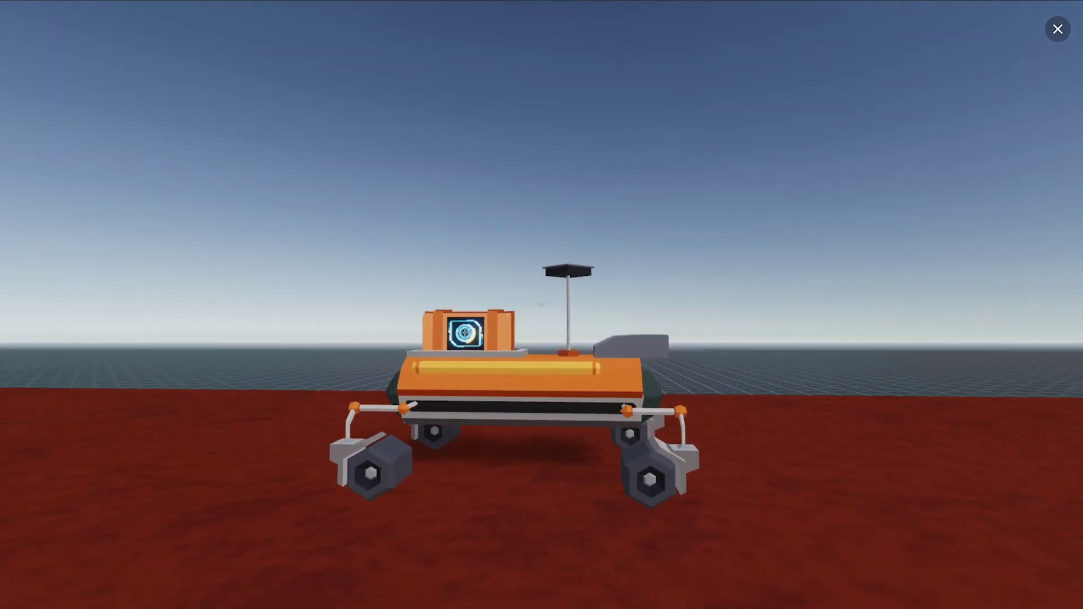
{"action": "key", "text": "d"}
{"action": "key", "text": "s"}
{"action": "key", "text": "Escape"}
{"action": "left_click", "coordinate": [1059, 31]}
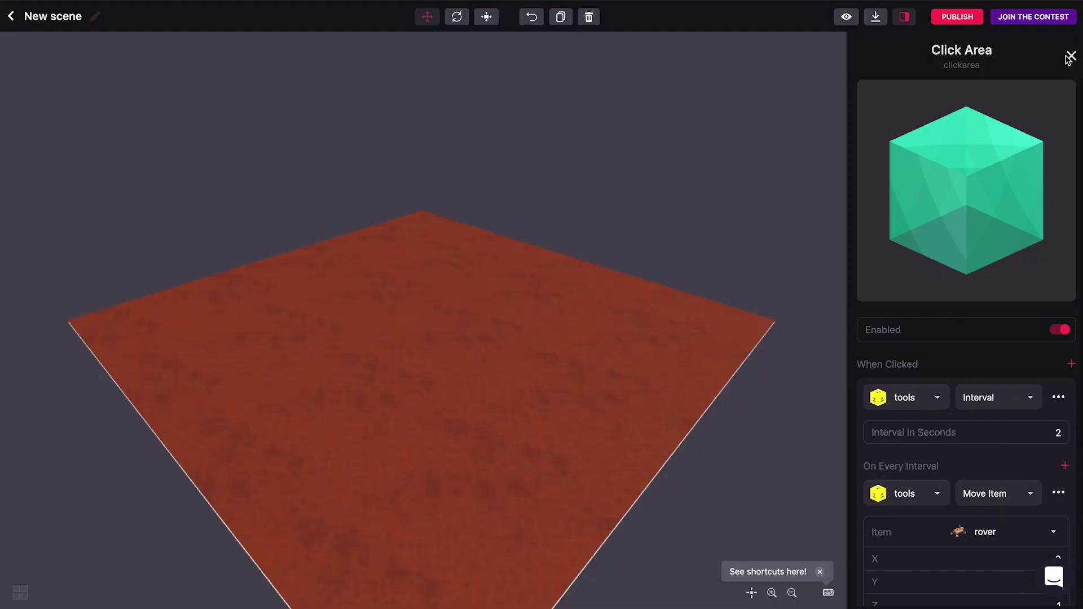
{"action": "left_click", "coordinate": [1068, 55]}
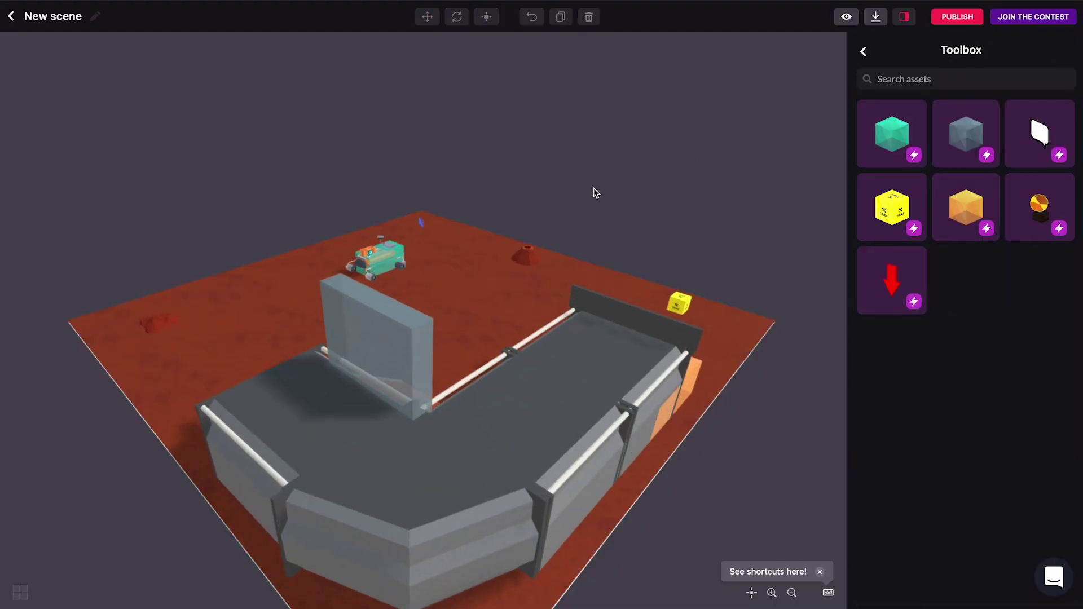
{"action": "left_click_drag", "start_coordinate": [594, 188], "coordinate": [490, 190]}
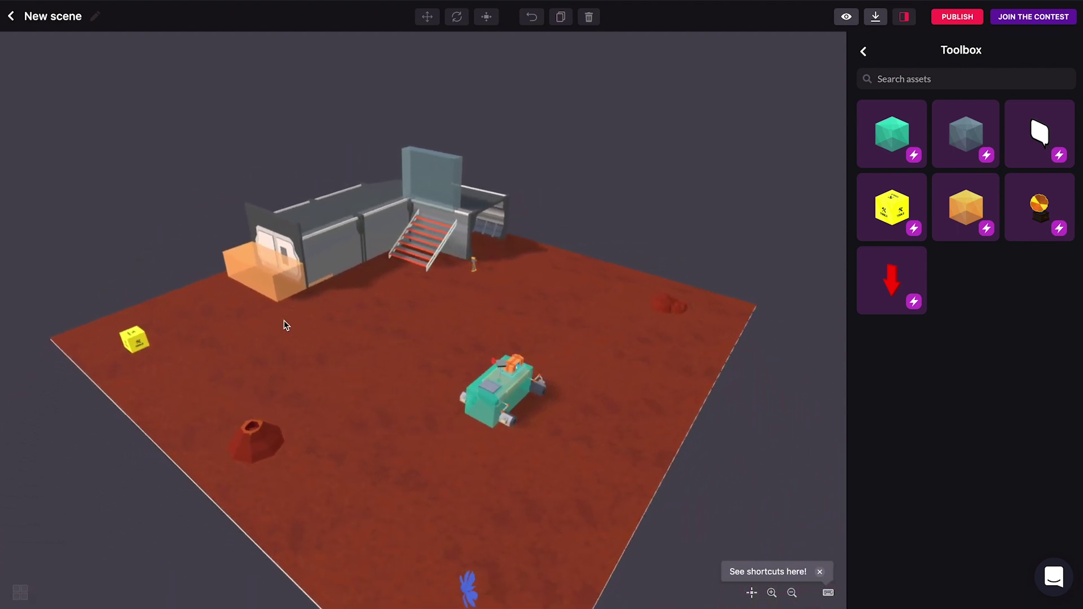